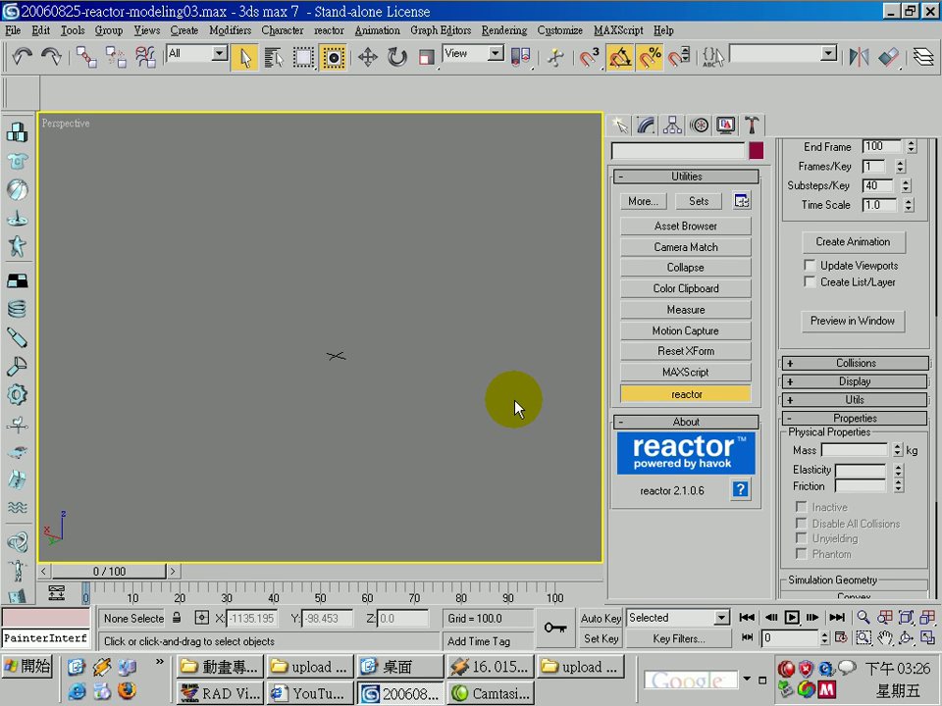
- Draw a ground plane from Standard Primitives in the Top view
click(929, 638)
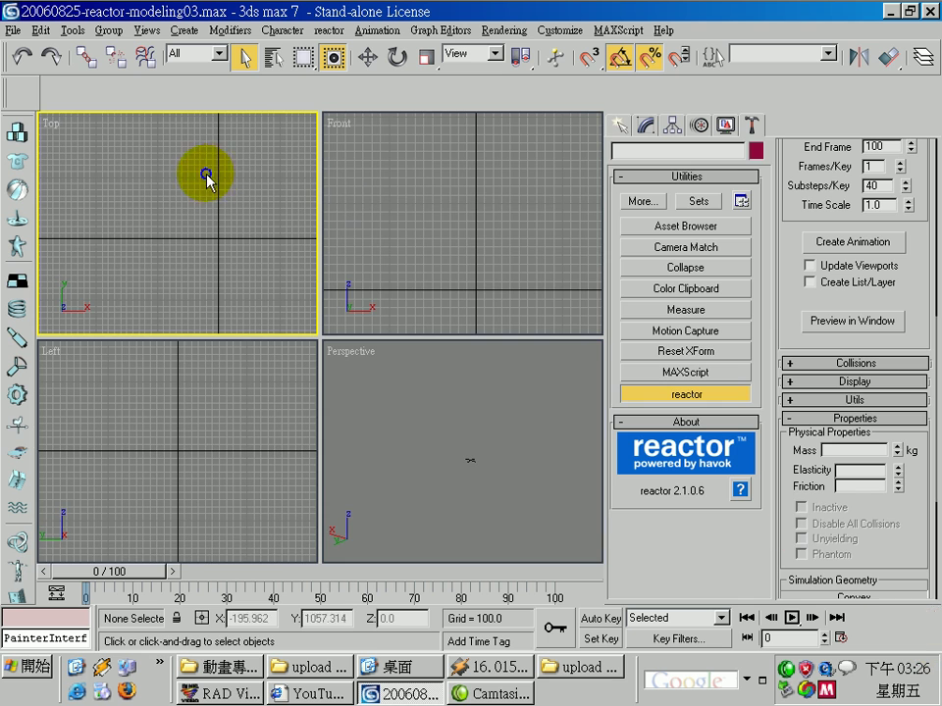
click(619, 124)
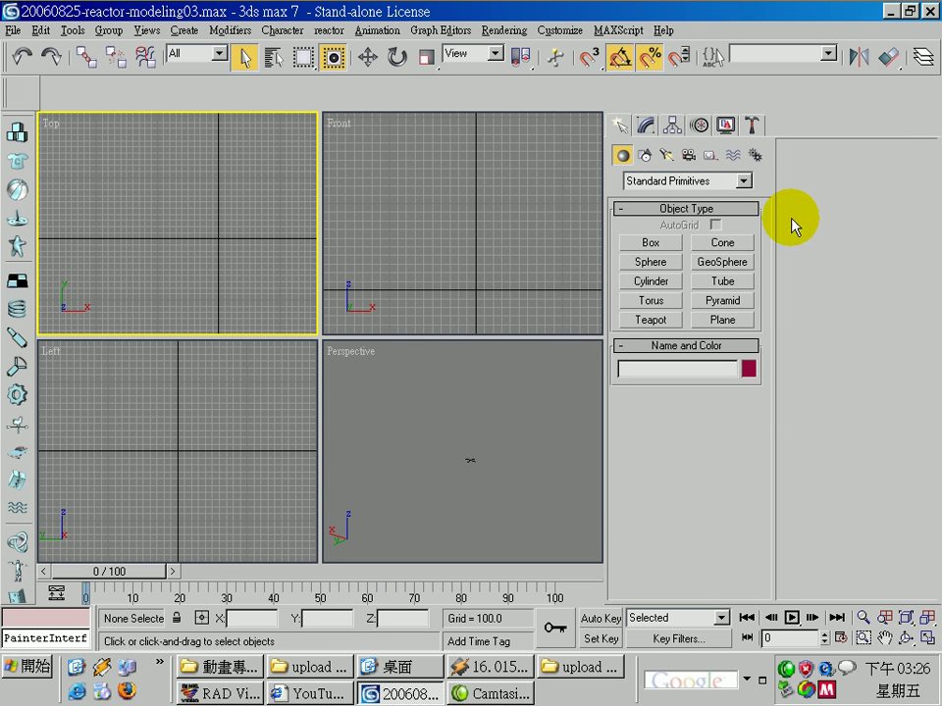
click(751, 182)
click(687, 195)
click(723, 320)
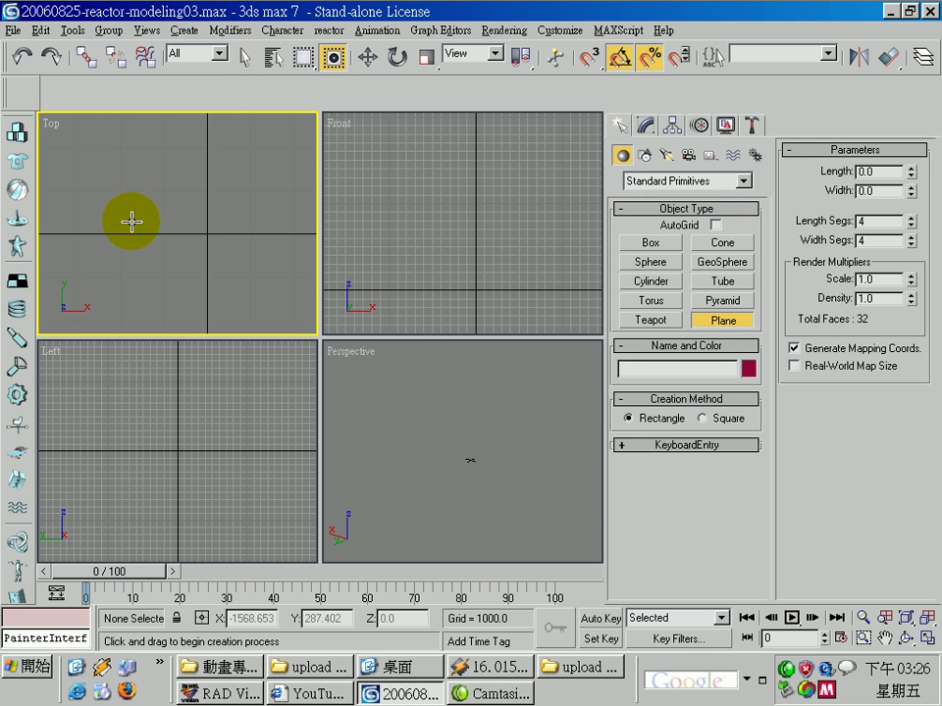
drag(97, 138, 315, 328)
right_click(561, 392)
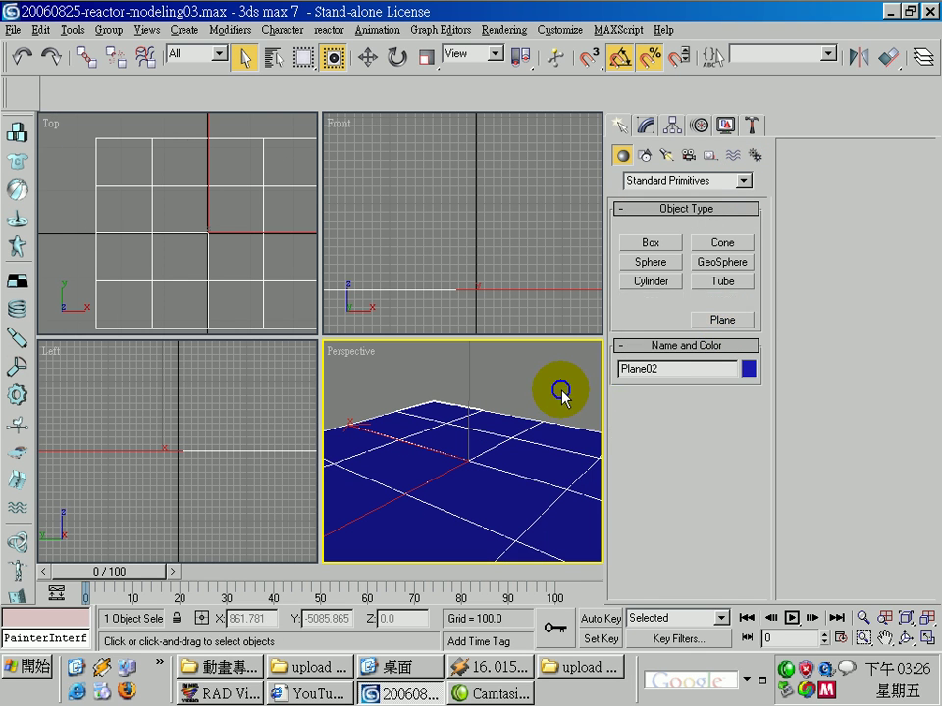
- Create a long, thin box and move it high above the plane
click(647, 243)
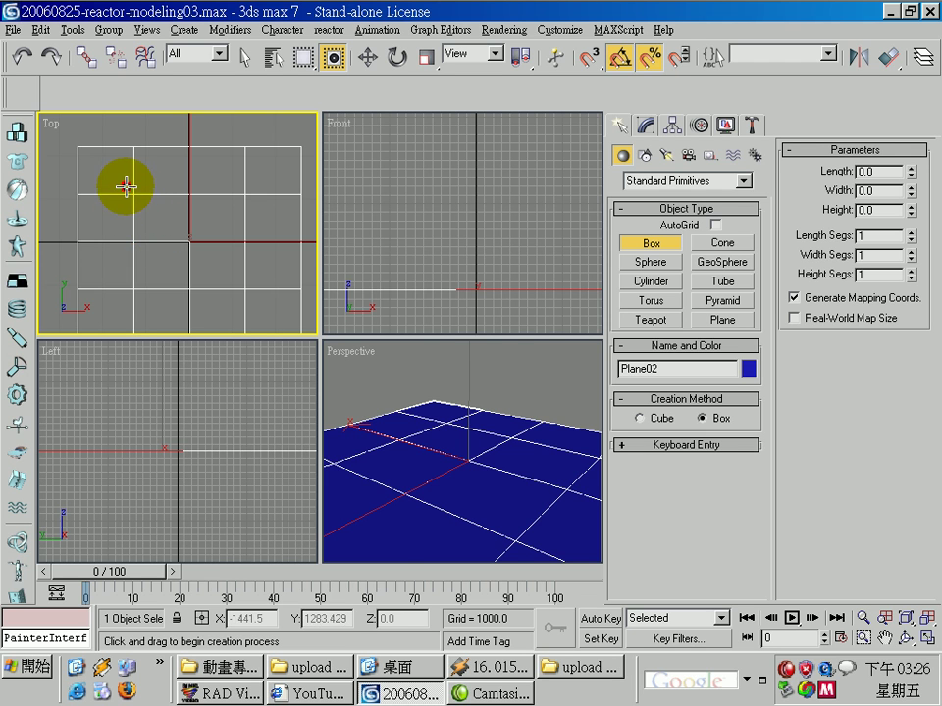
drag(126, 186, 194, 195)
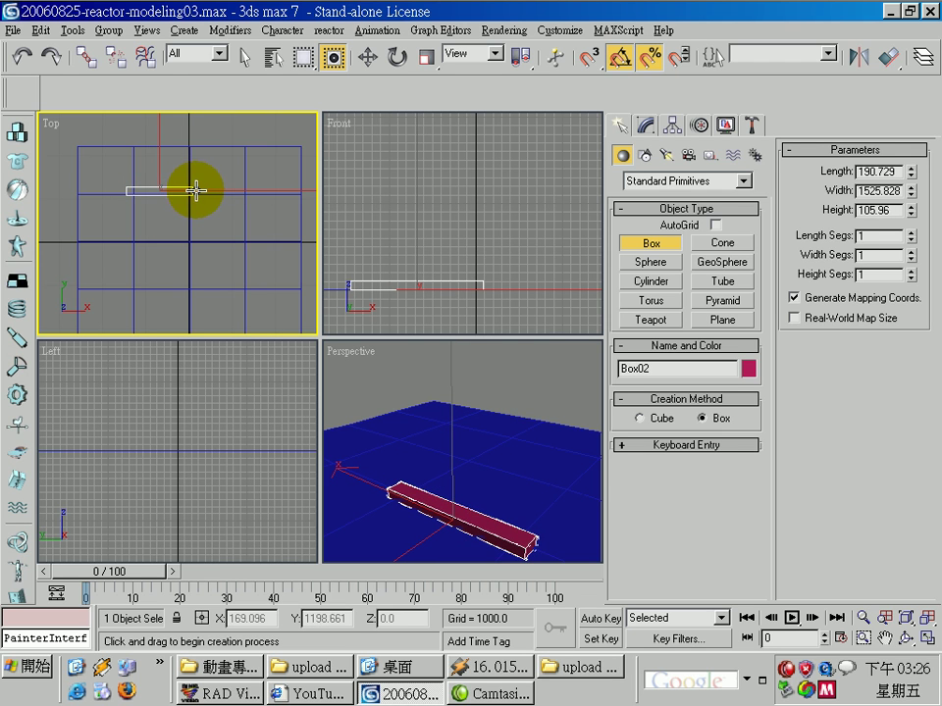
right_click(194, 189)
click(367, 57)
drag(414, 204, 400, 59)
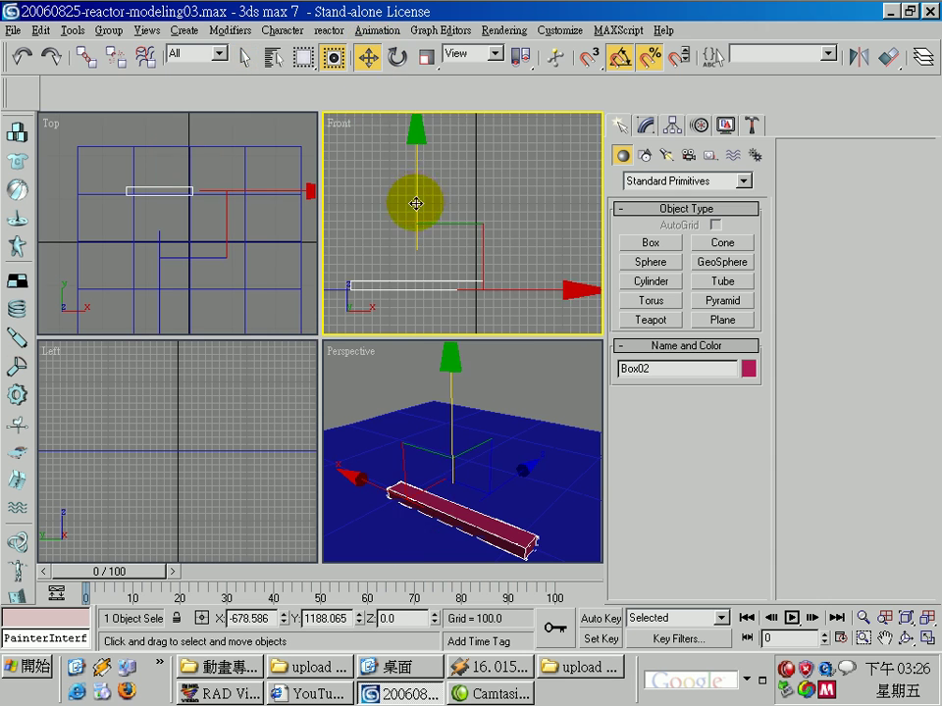
- Maximize the Perspective view and zoom to extents on both objects
right_click(496, 438)
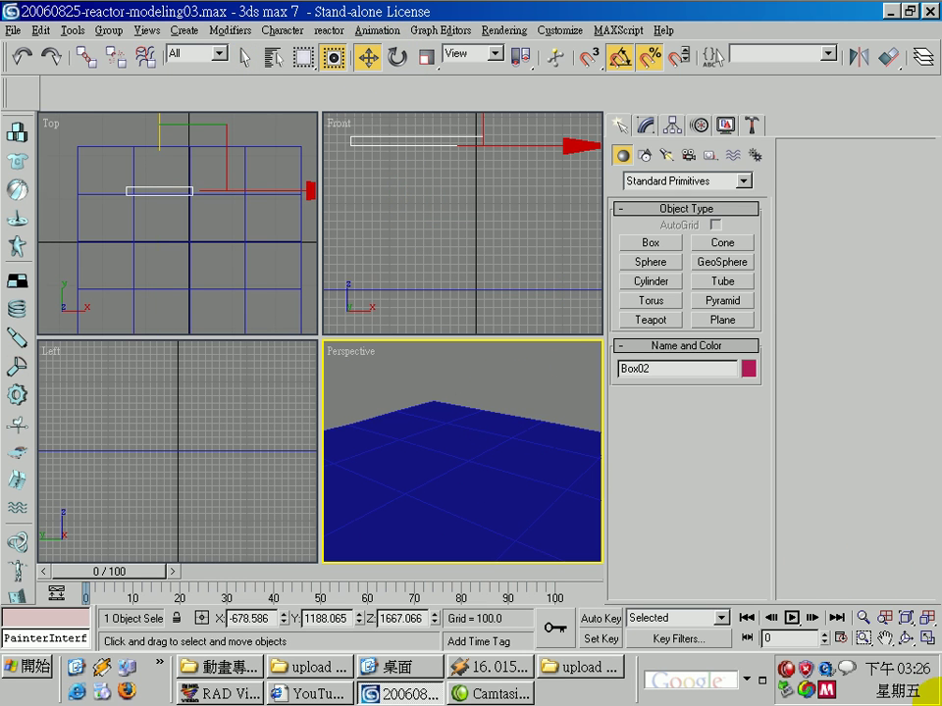
click(925, 638)
click(905, 617)
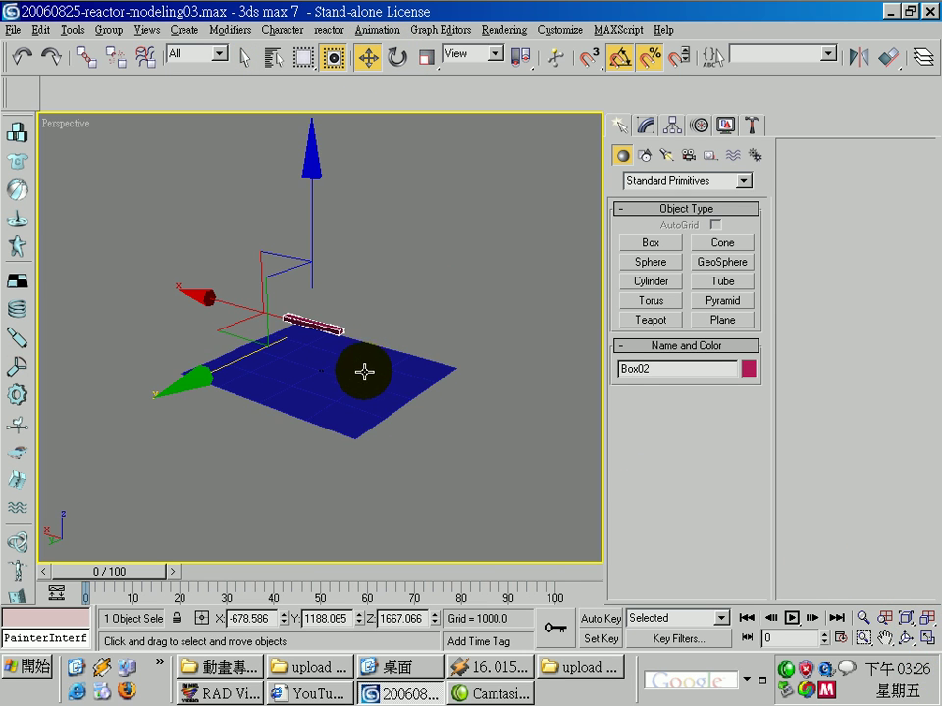
- Lower Box02's Length and Height spinner values in the Modify panel
click(645, 125)
mouse_move(743, 347)
mouse_down()
mouse_move(745, 420)
mouse_move(745, 399)
mouse_up()
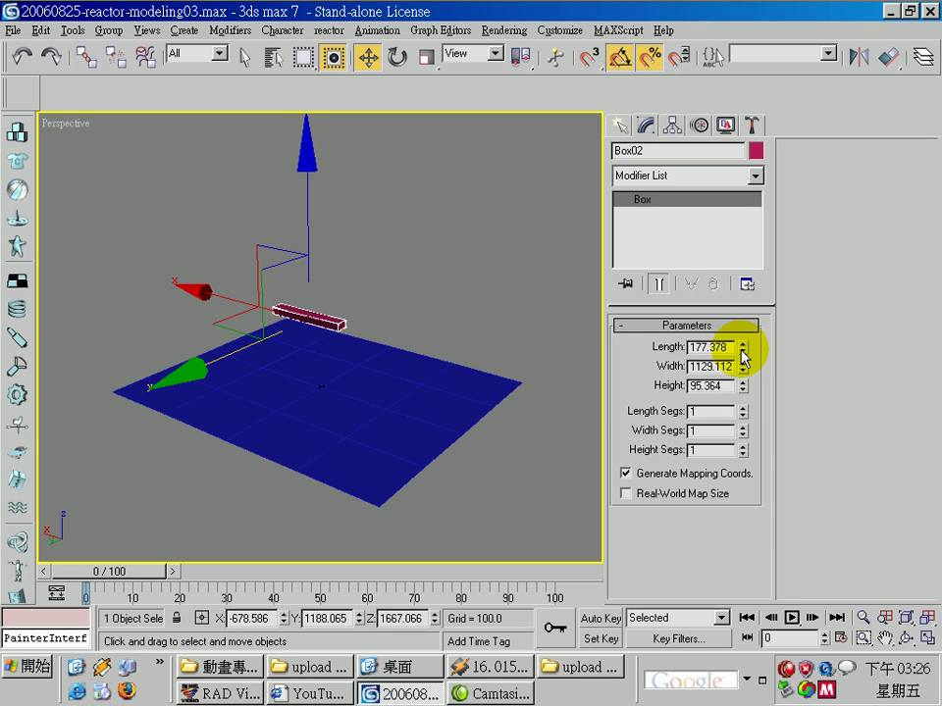
mouse_move(742, 348)
mouse_down()
mouse_move(743, 375)
mouse_move(742, 361)
mouse_up()
scroll(330, 396, up, 2)
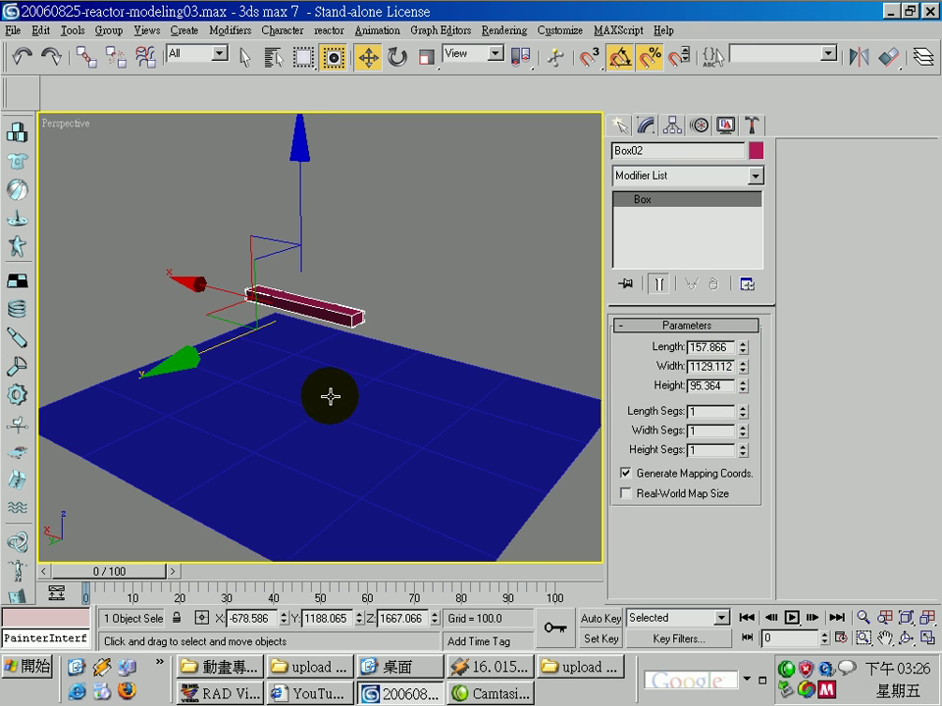
- Restore the four-viewport layout and centre the box in the Top view
click(928, 638)
scroll(168, 210, up, 2)
scroll(196, 219, up, 2)
middle_drag(195, 219, 279, 336)
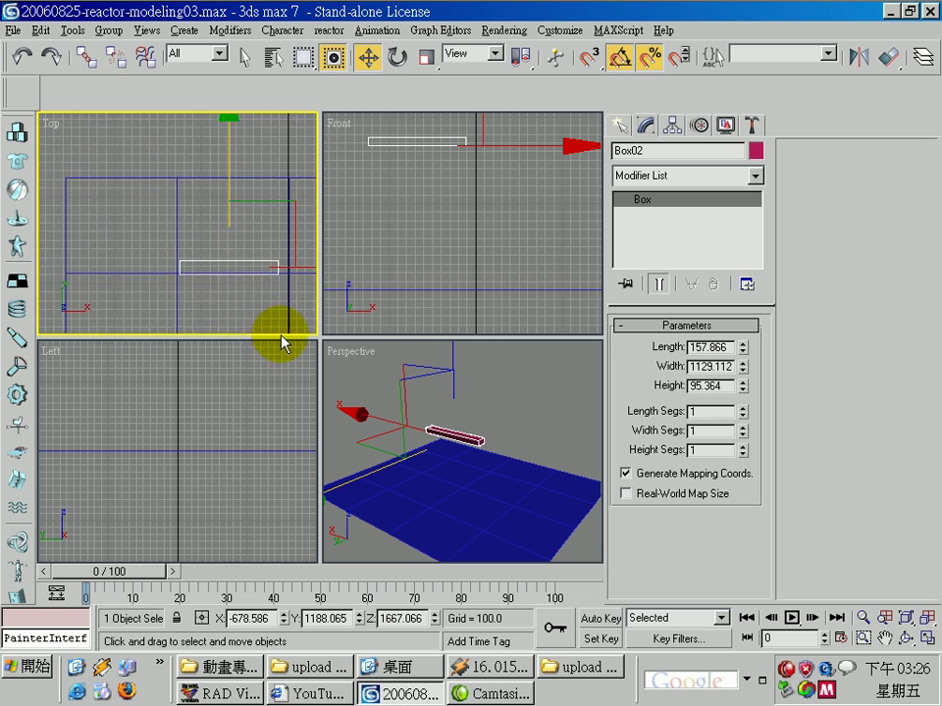
scroll(243, 312, up, 2)
scroll(243, 312, down, 2)
click(700, 125)
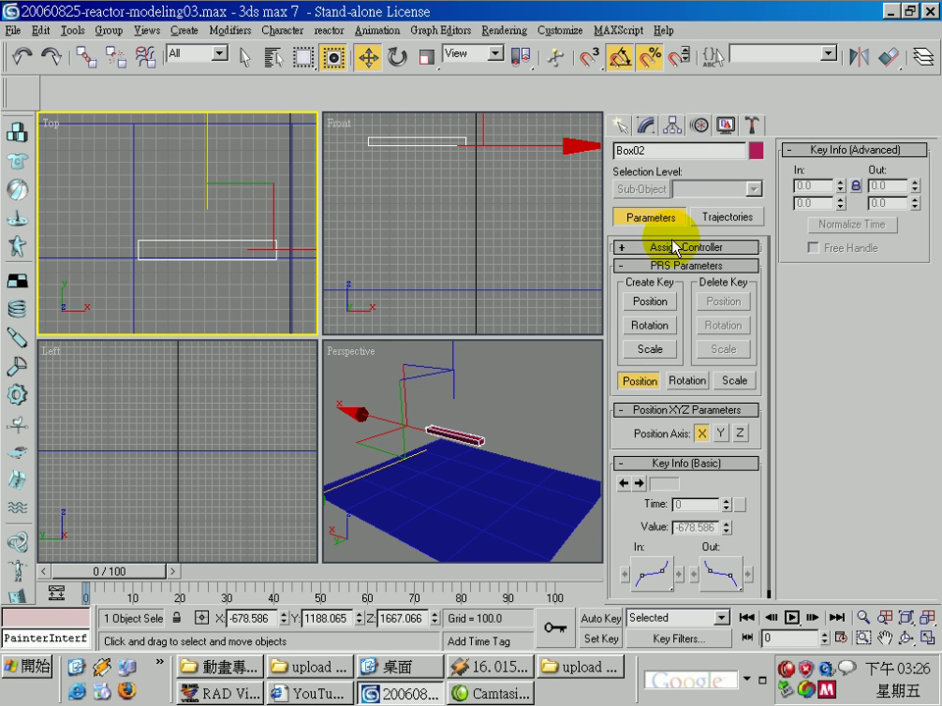
- Using Affect Pivot Only, move the box's pivot along X to its left end
click(672, 125)
click(692, 242)
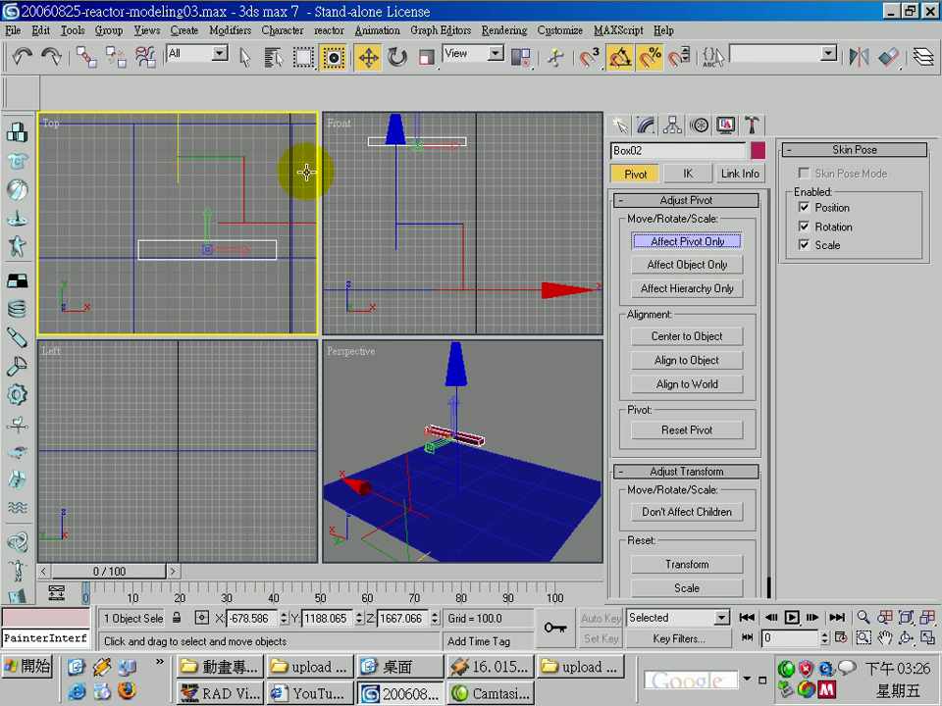
middle_drag(290, 238, 231, 226)
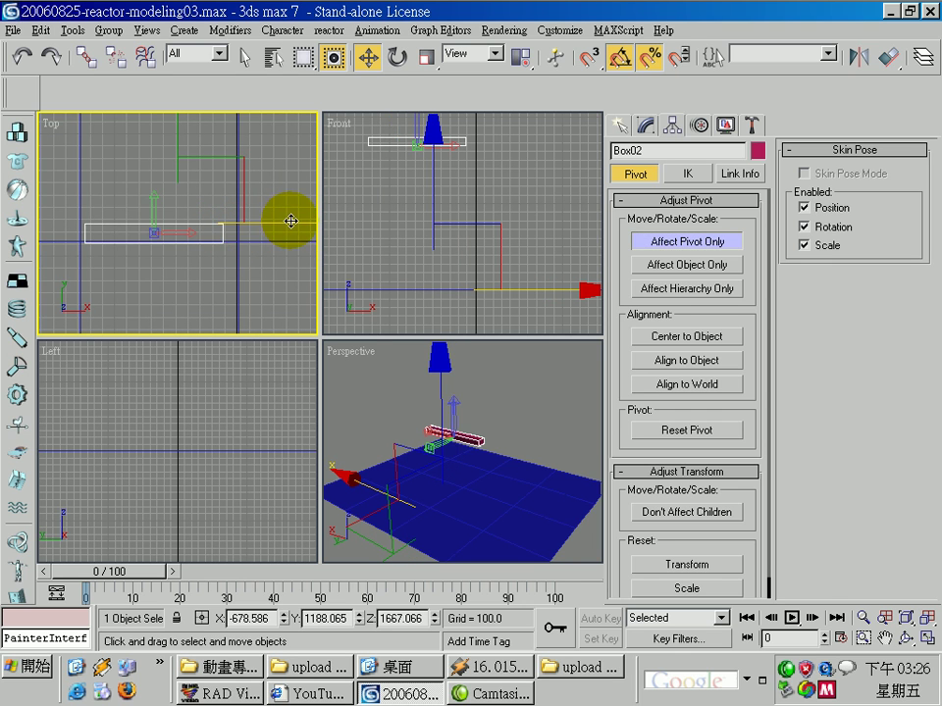
drag(279, 219, 225, 224)
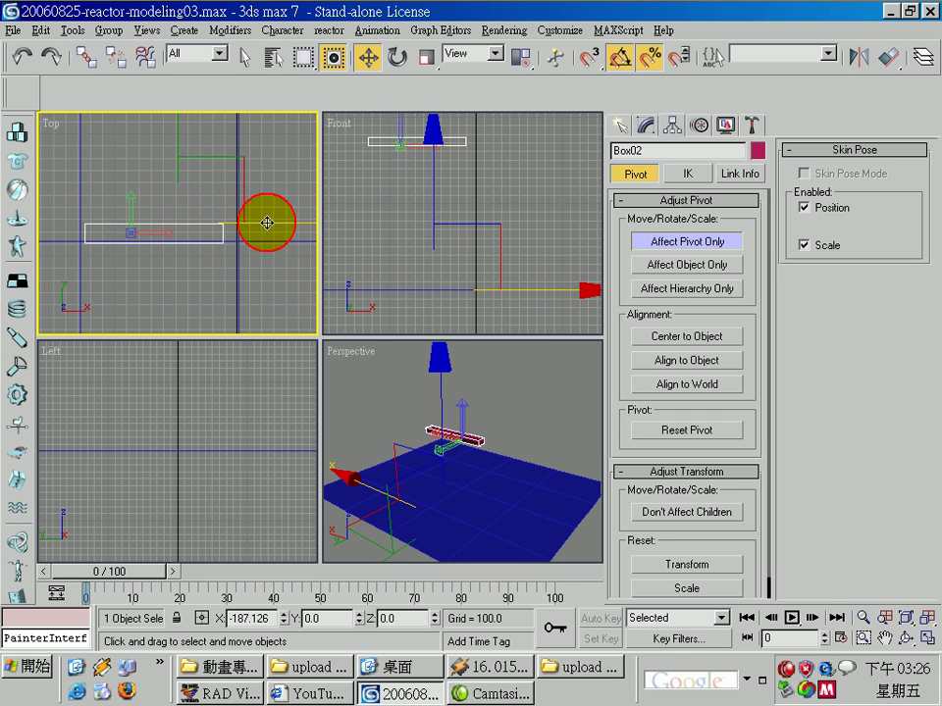
click(686, 241)
- Maximize the Perspective view and pan to centre the box
right_click(458, 486)
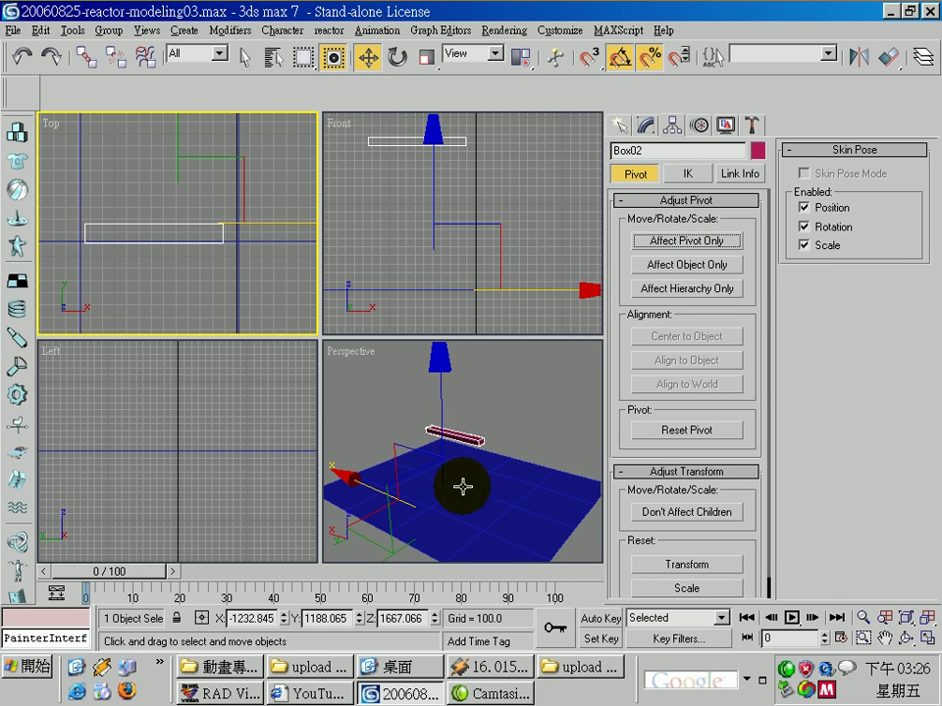
click(927, 637)
middle_drag(260, 394, 243, 420)
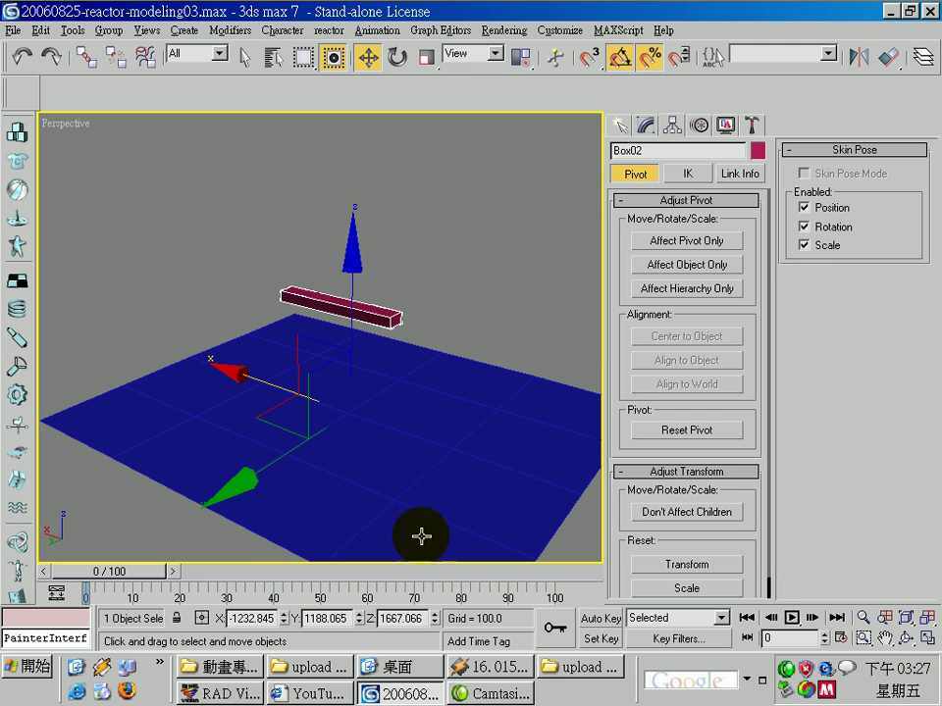
mouse_move(125, 570)
mouse_down()
mouse_move(284, 581)
mouse_move(149, 579)
mouse_up()
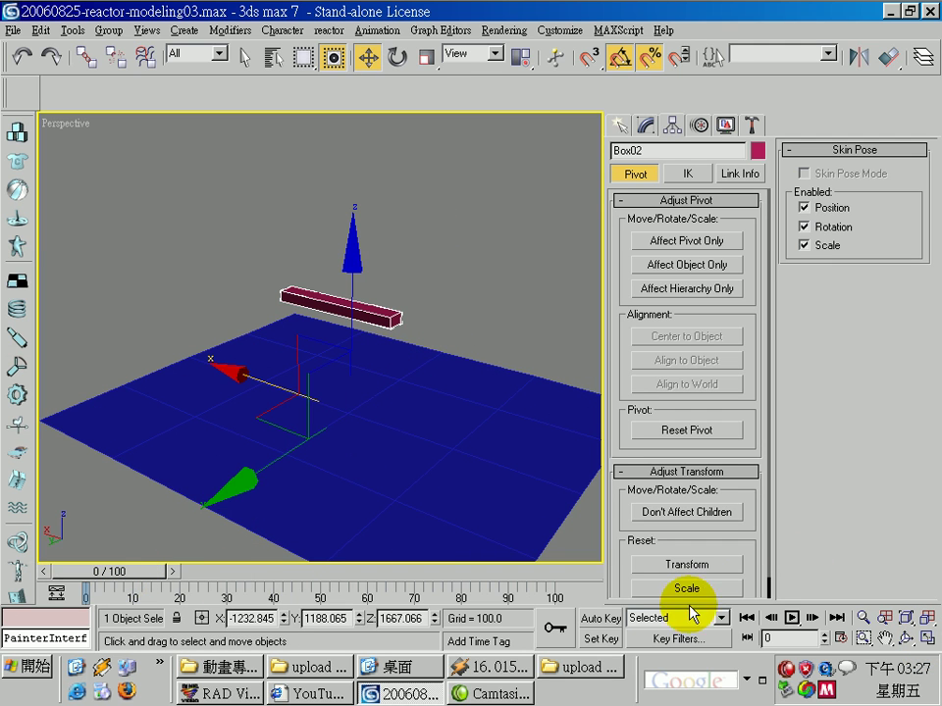
- Select the box, turn on Auto Key, and set a key at frame 0
click(374, 314)
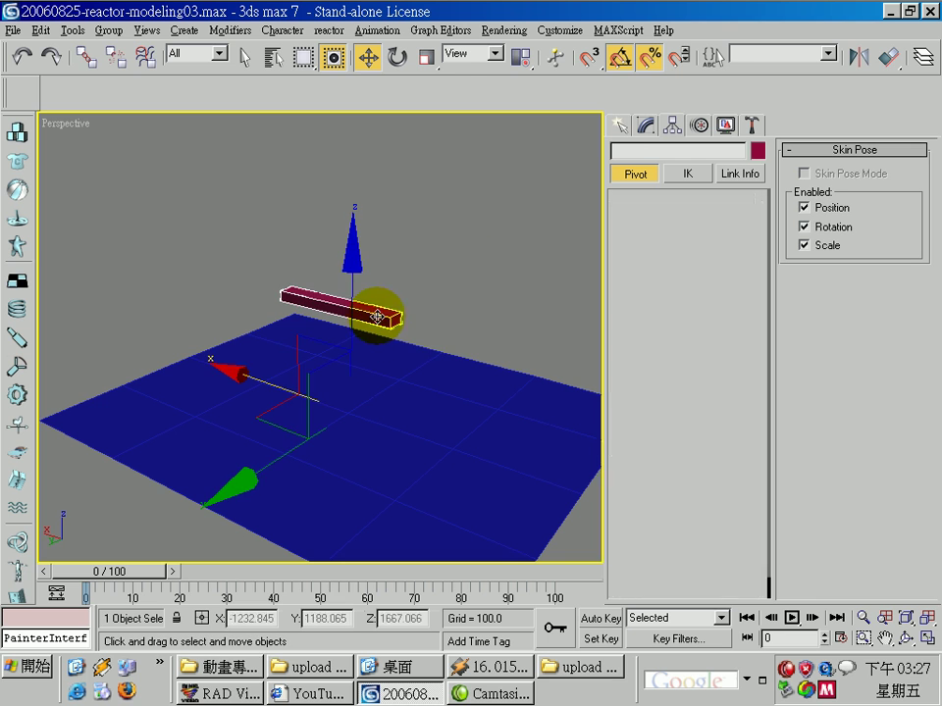
click(601, 619)
right_click(147, 568)
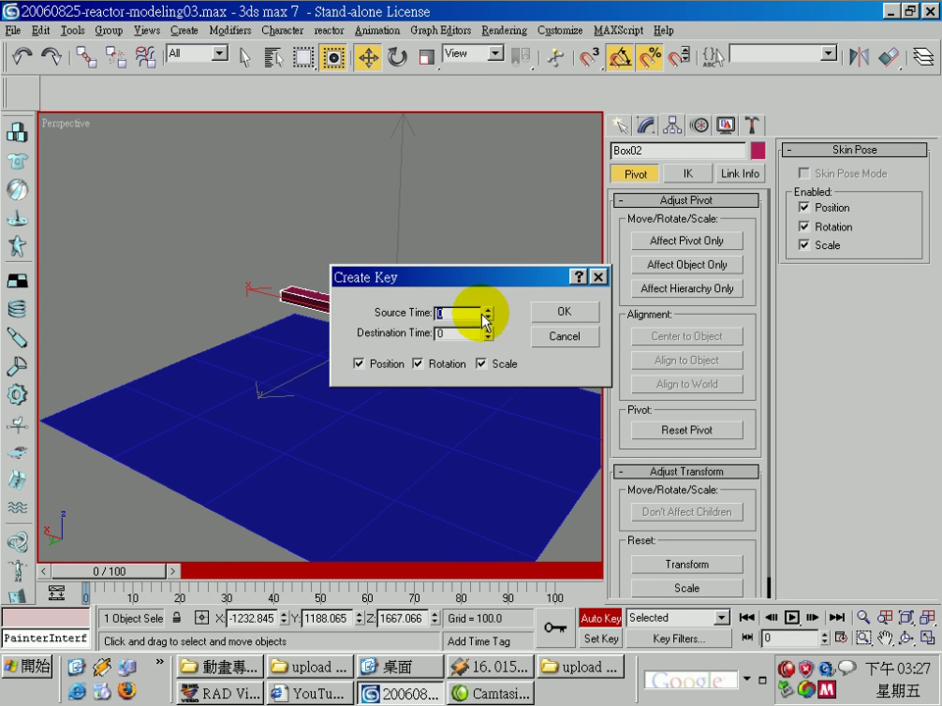
click(592, 311)
- At frame 11, lower the box in Front and rotate it in Top, then return to frame 0
drag(119, 572, 175, 581)
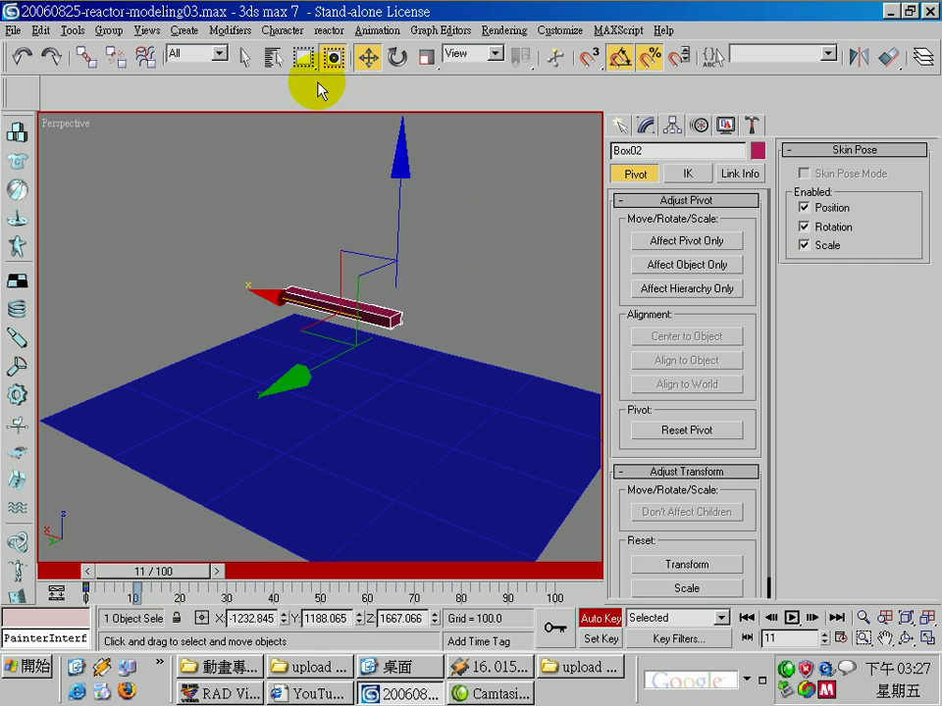
click(926, 639)
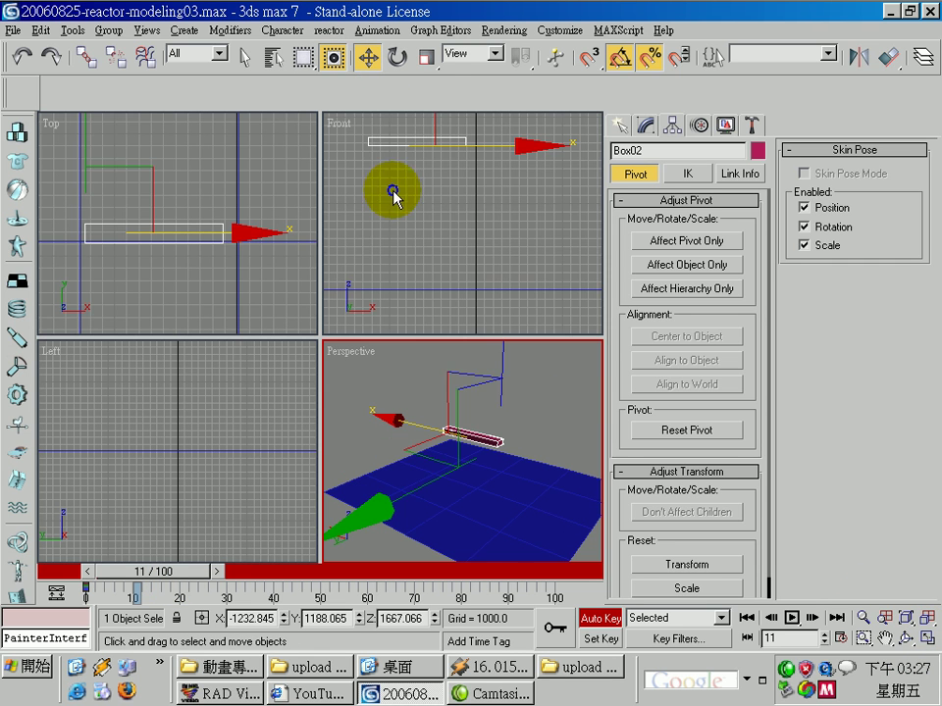
middle_drag(388, 194, 465, 182)
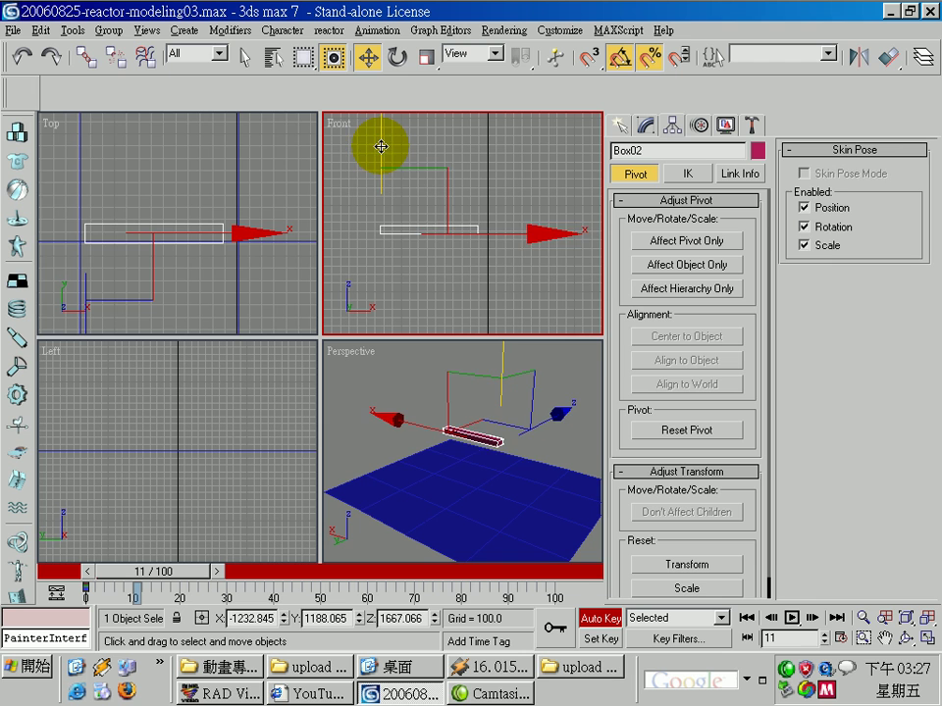
drag(380, 147, 380, 193)
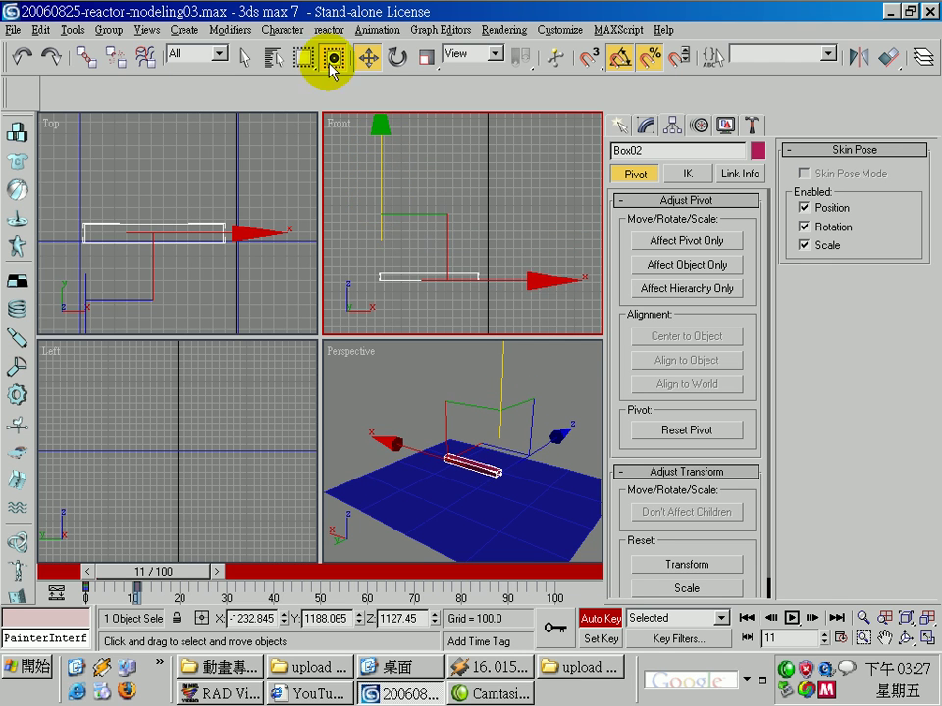
click(397, 57)
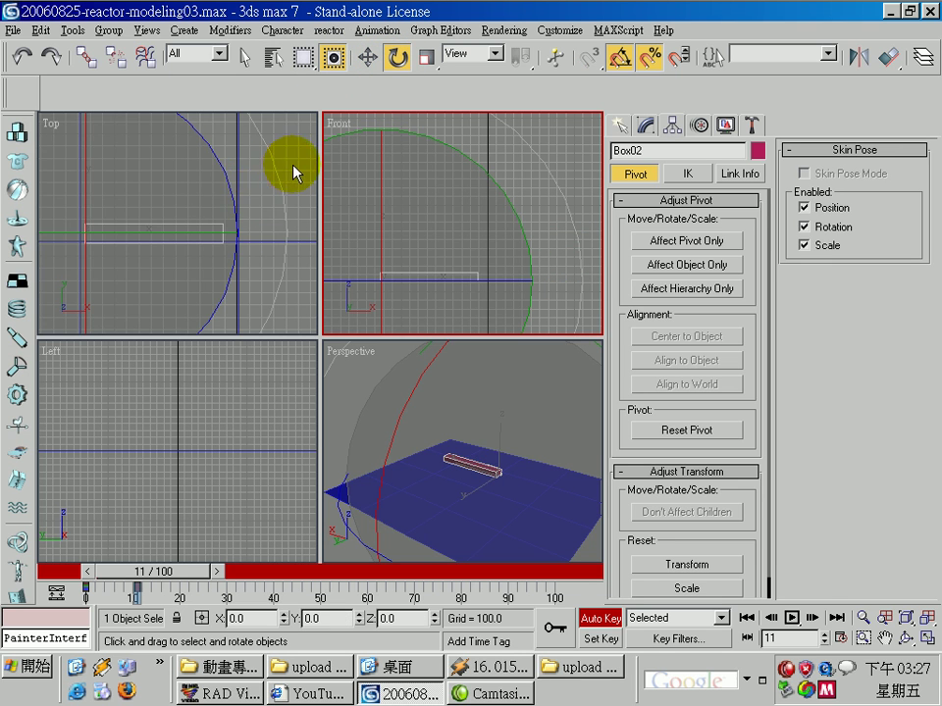
right_click(275, 182)
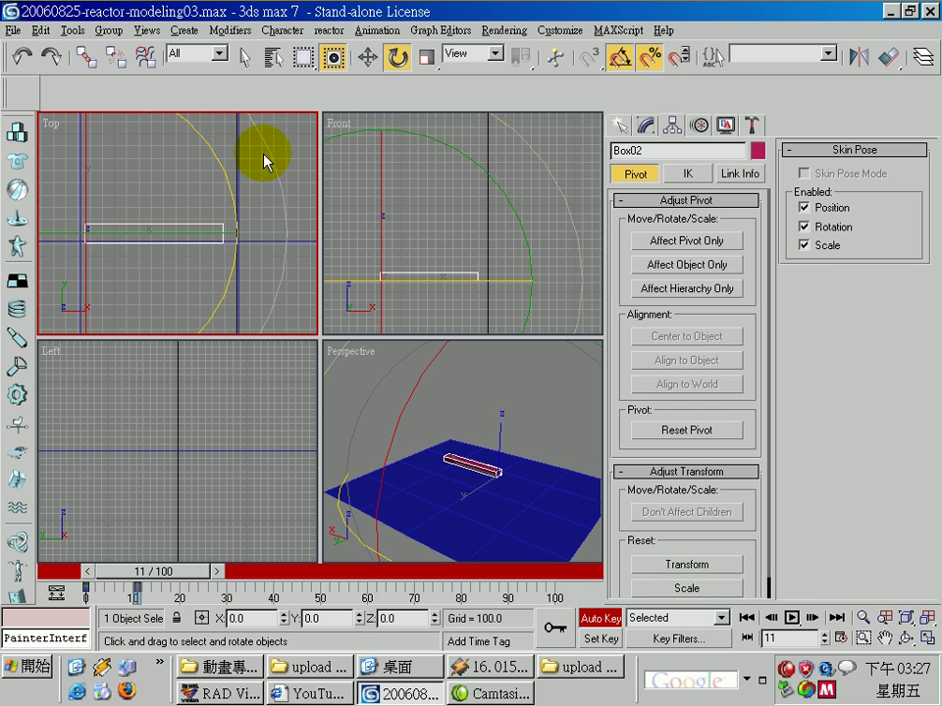
drag(269, 151, 277, 208)
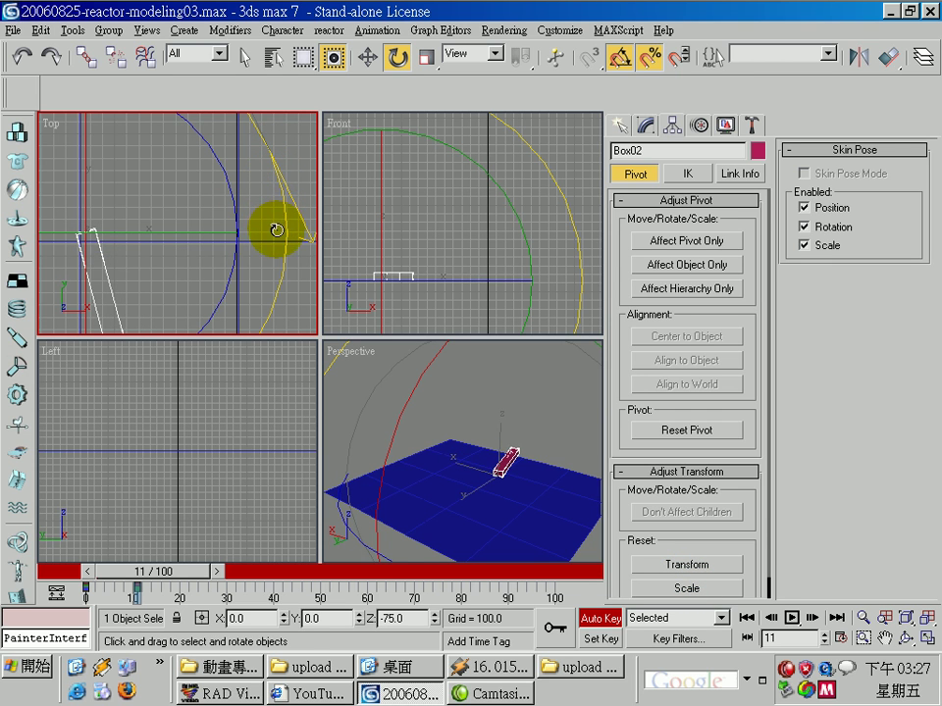
mouse_move(193, 569)
mouse_down()
mouse_move(152, 572)
mouse_move(221, 572)
mouse_move(127, 572)
mouse_up()
- Turn Auto Key off, select box and plane, and build RBCollection02 from them
key(e)
click(600, 618)
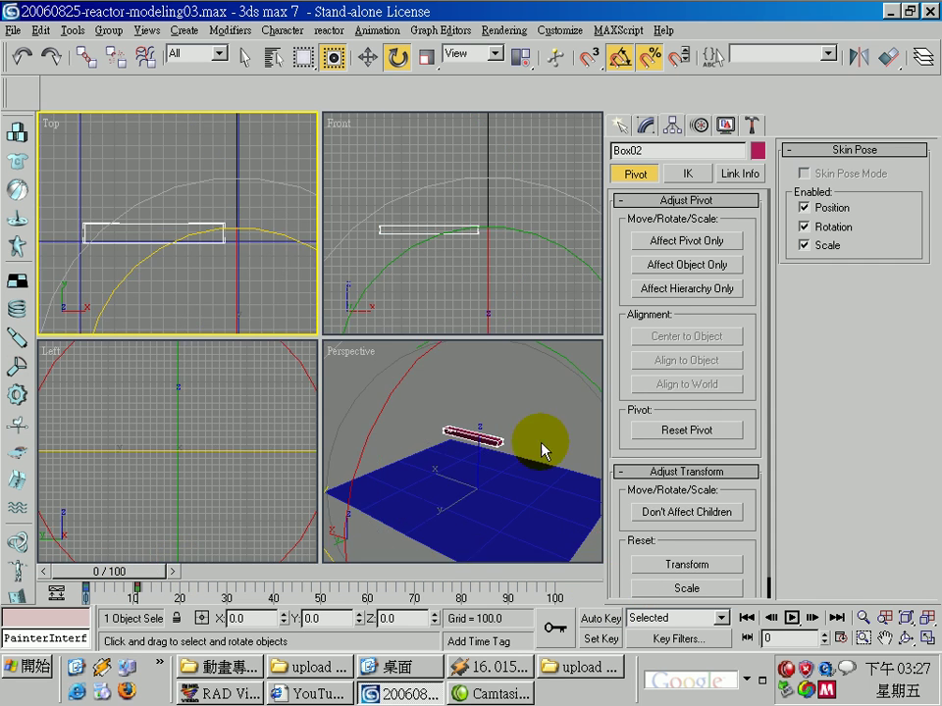
click(926, 636)
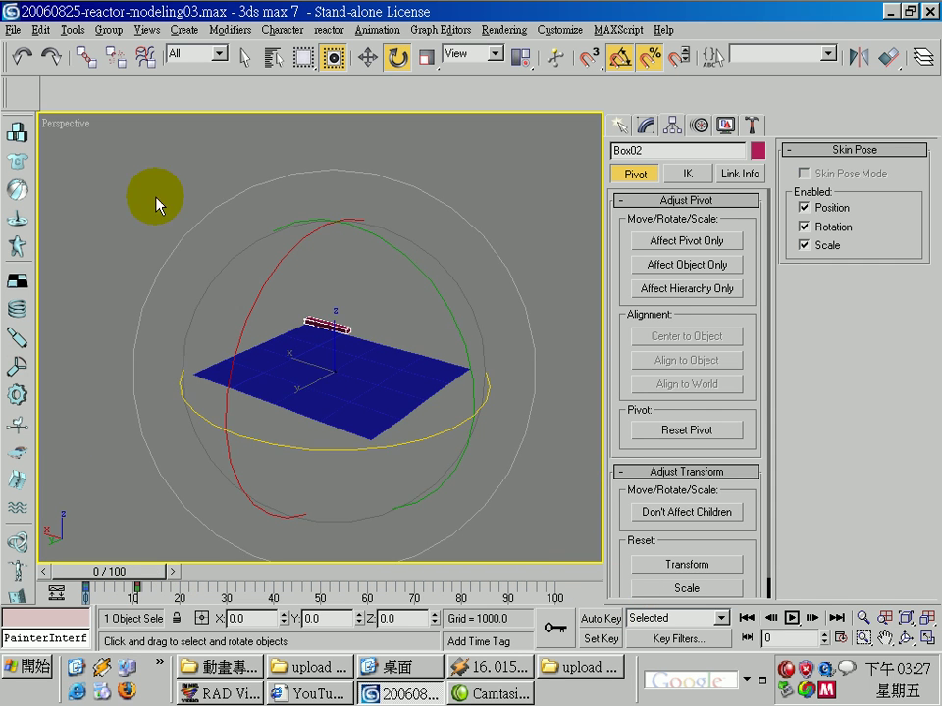
click(67, 178)
drag(143, 195, 549, 466)
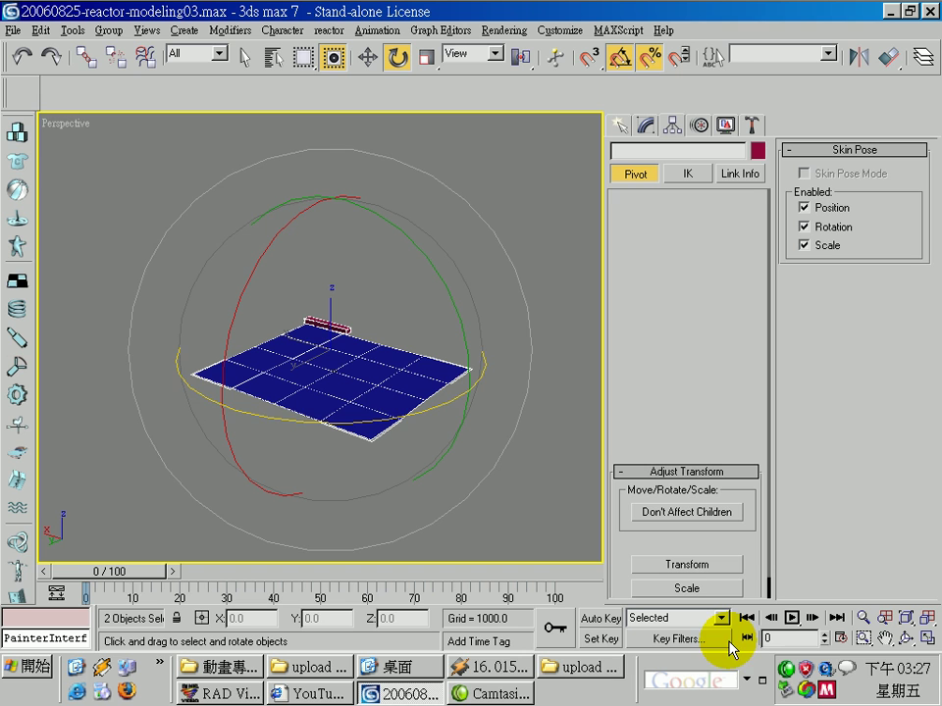
click(17, 139)
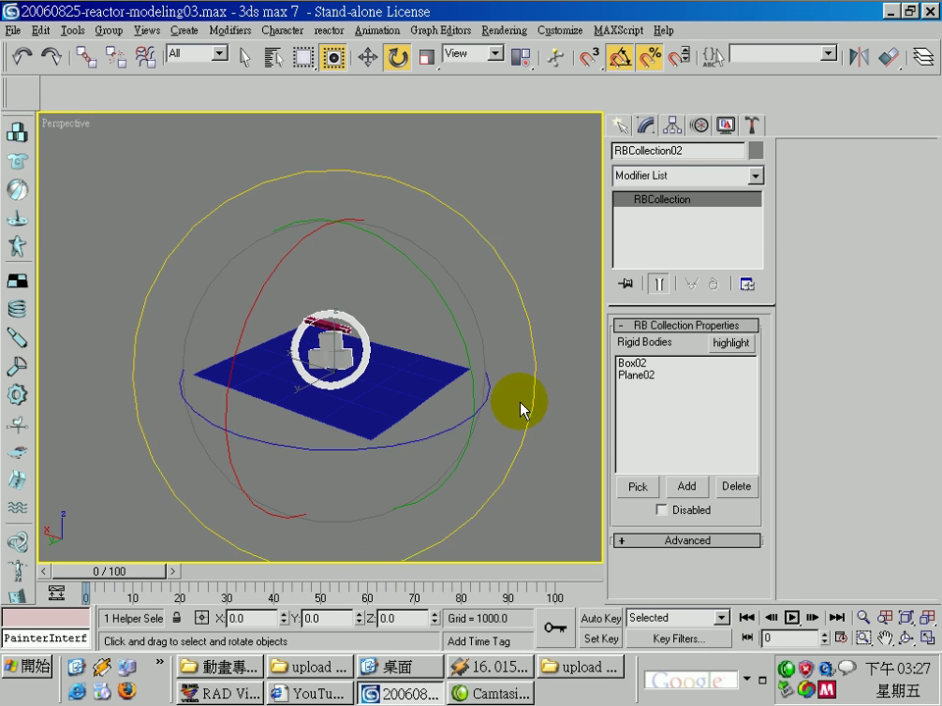
click(519, 403)
click(420, 383)
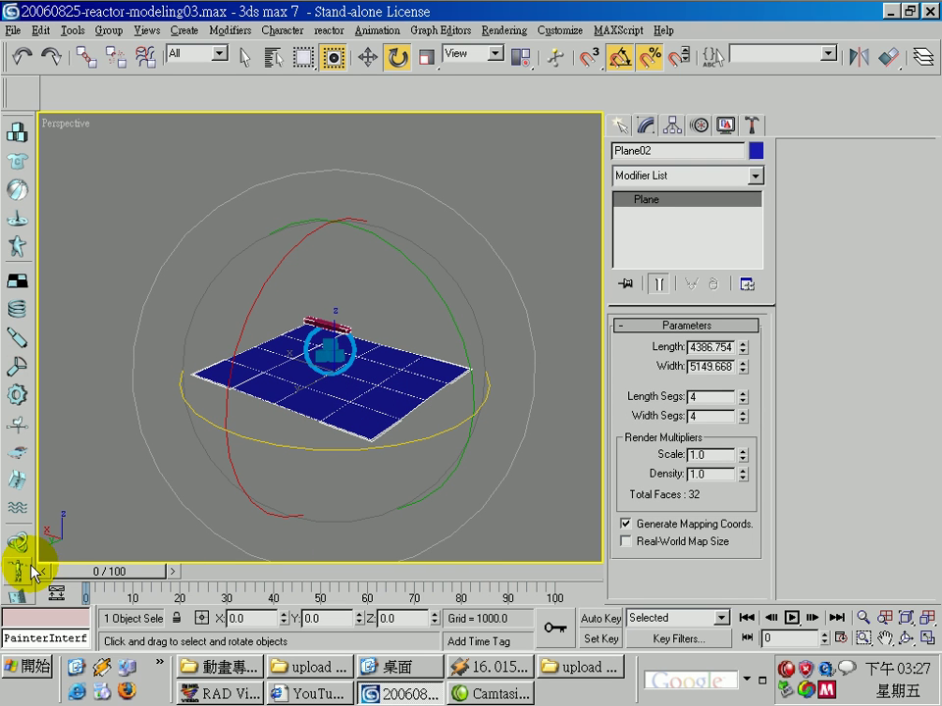
- Set Plane02's rigid body properties to Unyielding, Concave Mesh, and friction 5.0
mouse_move(29, 561)
mouse_down()
mouse_move(13, 588)
mouse_move(29, 486)
mouse_up()
click(16, 589)
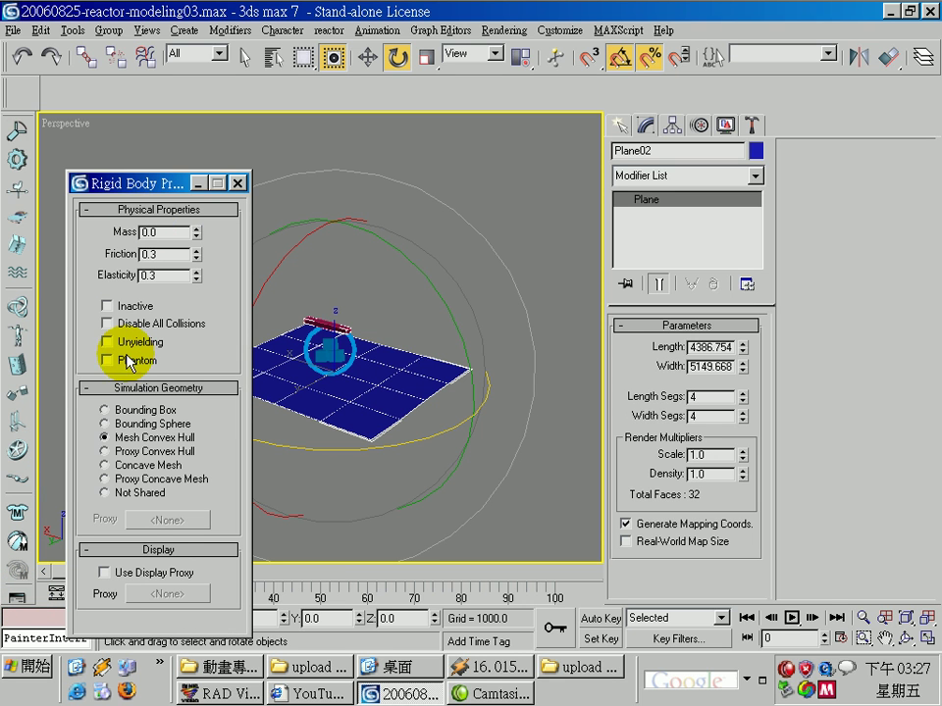
click(147, 466)
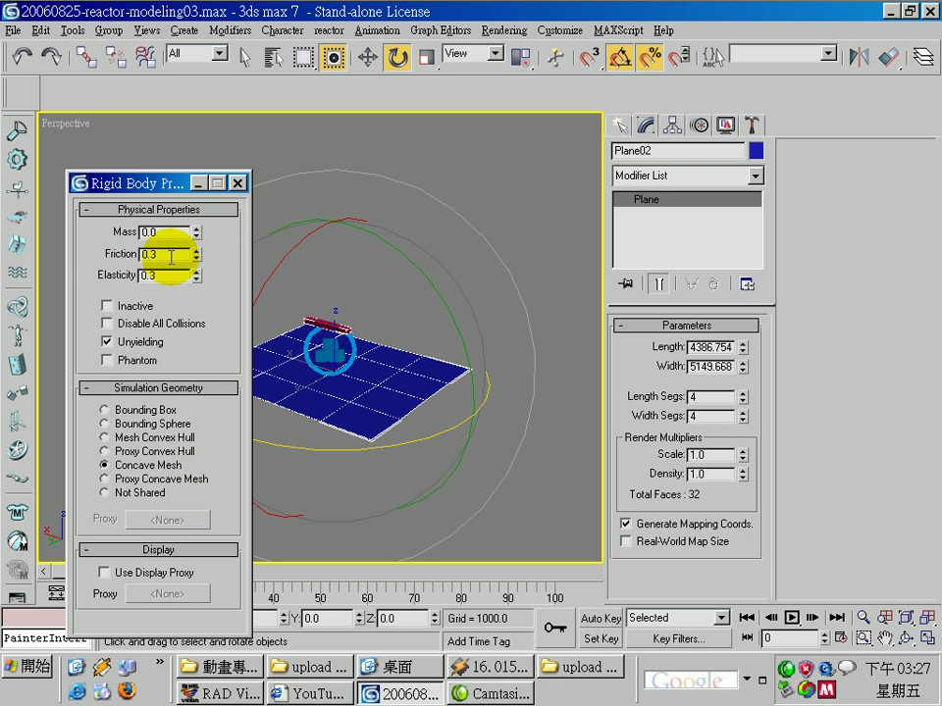
drag(162, 254, 94, 253)
text(5)
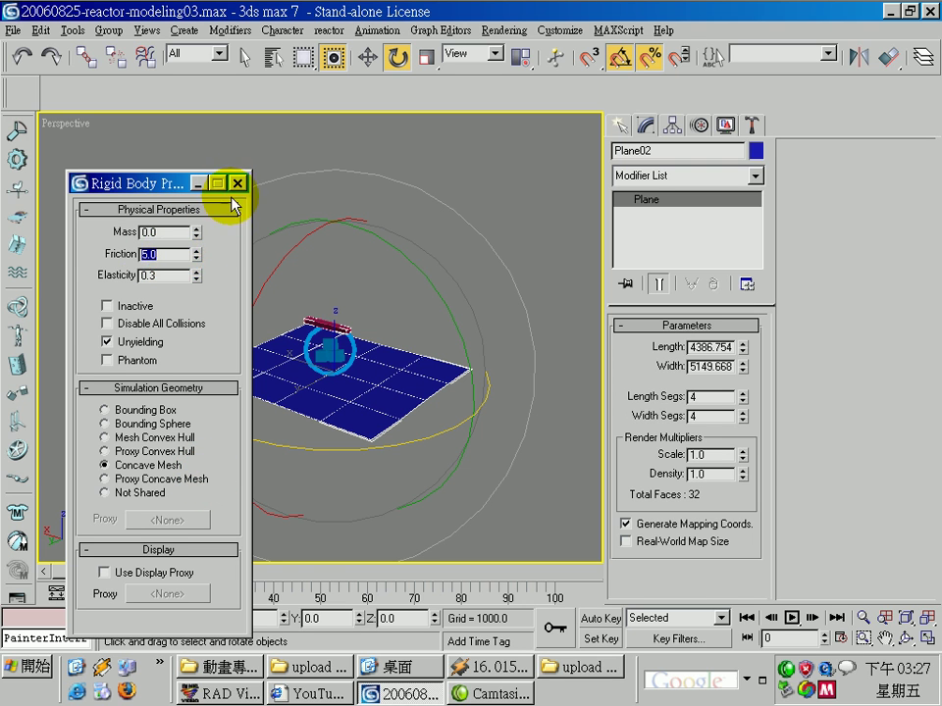
click(237, 184)
- Set Box02's rigid-body mass to 5.0
click(332, 353)
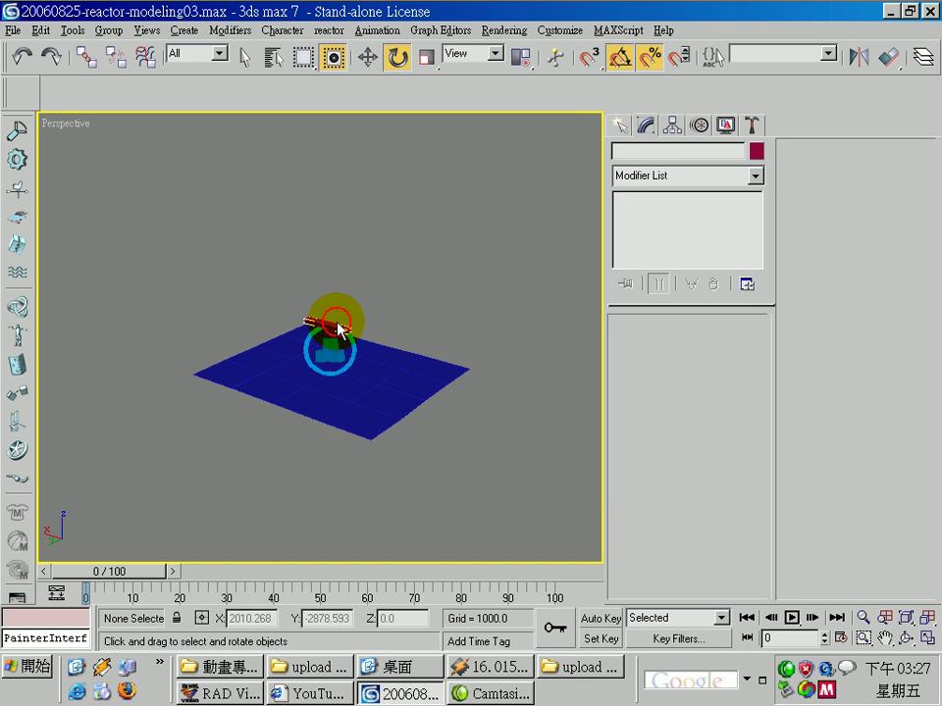
click(334, 324)
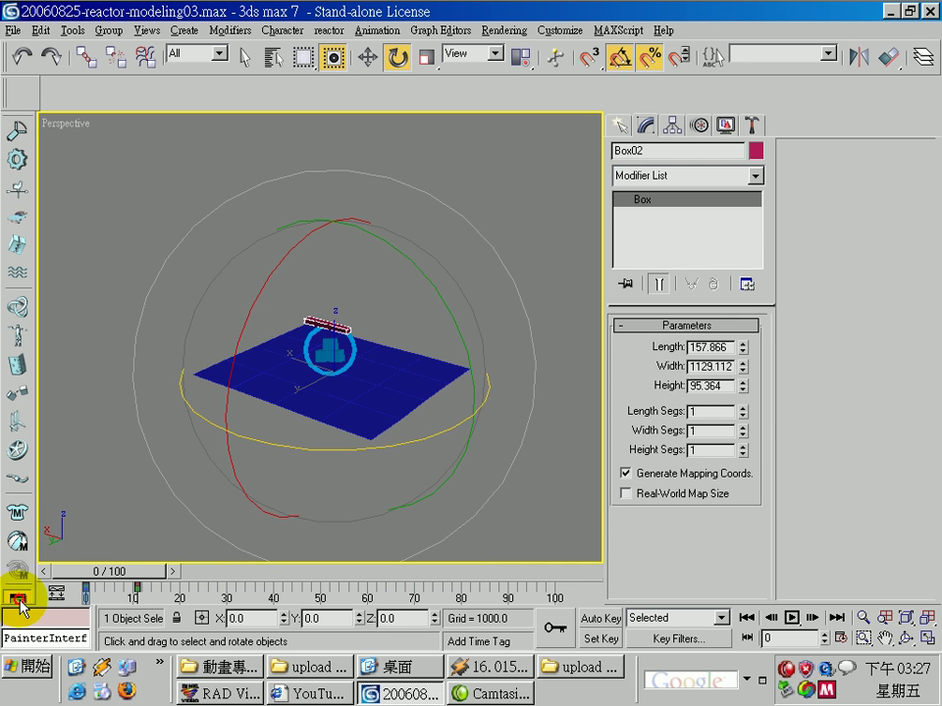
click(18, 600)
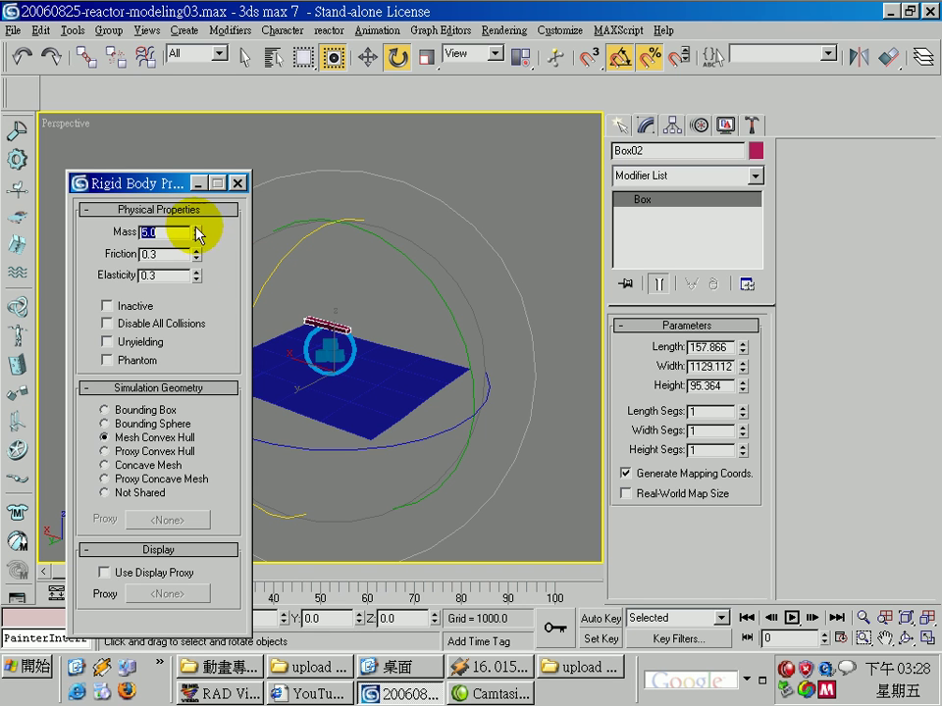
click(241, 183)
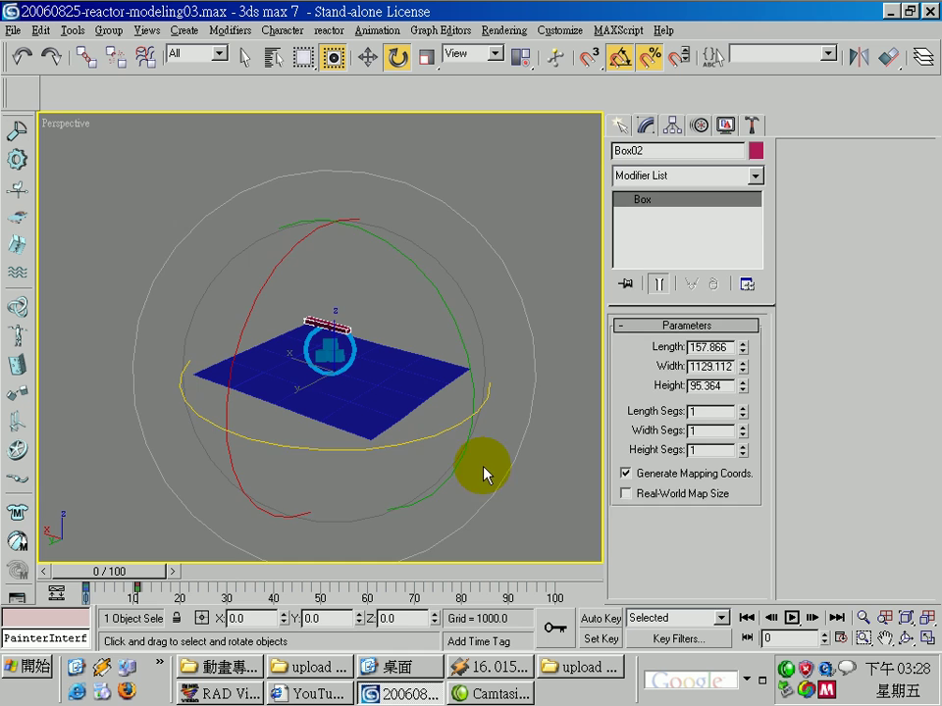
- Hide the box and RBCollection02, then select Plane02
click(484, 468)
drag(443, 438, 305, 368)
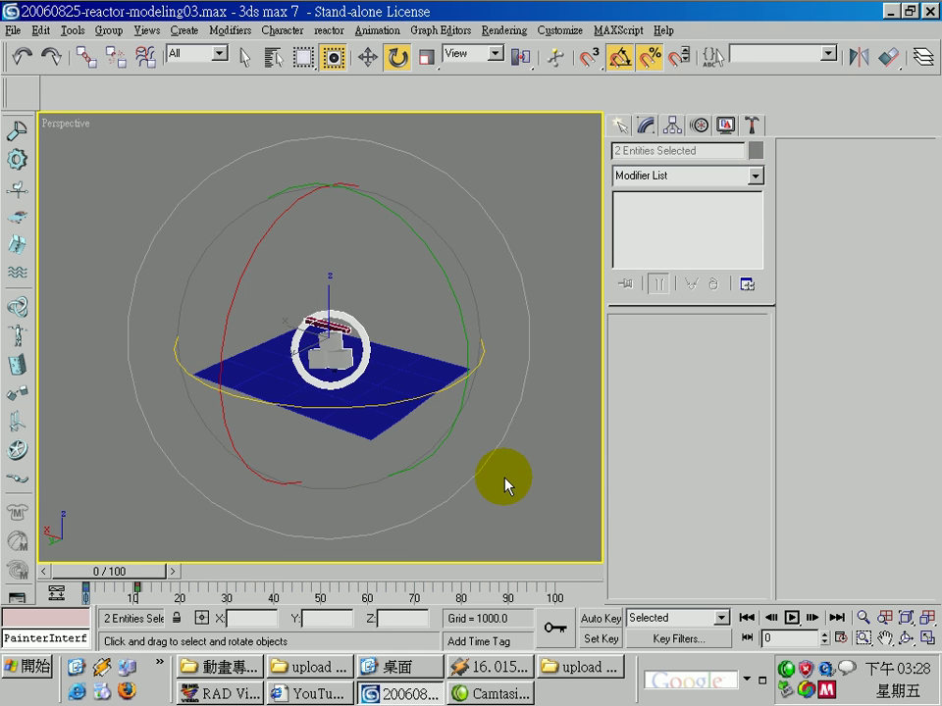
click(505, 485)
click(408, 383)
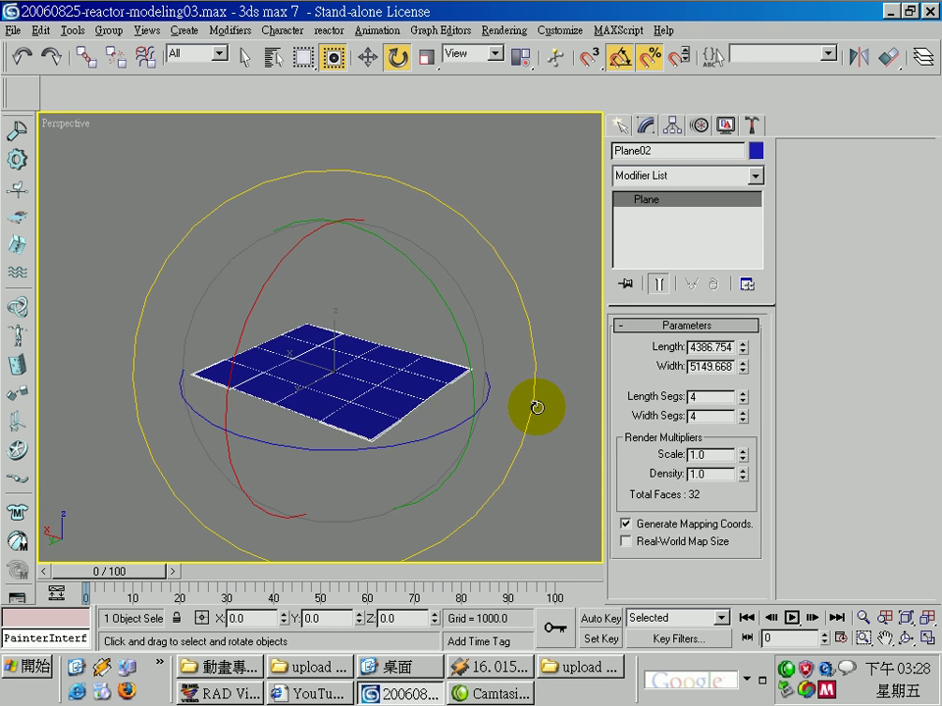
- Unhide all objects and pan the view so the box and plane sit higher
key(Delete)
right_click(346, 208)
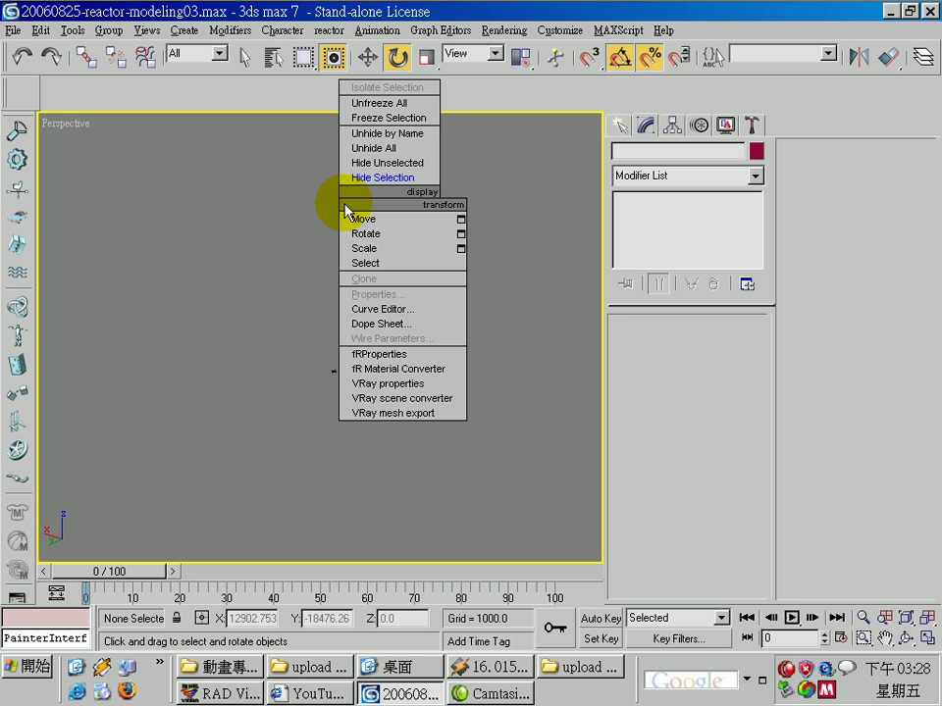
click(400, 147)
scroll(484, 424, up, 2)
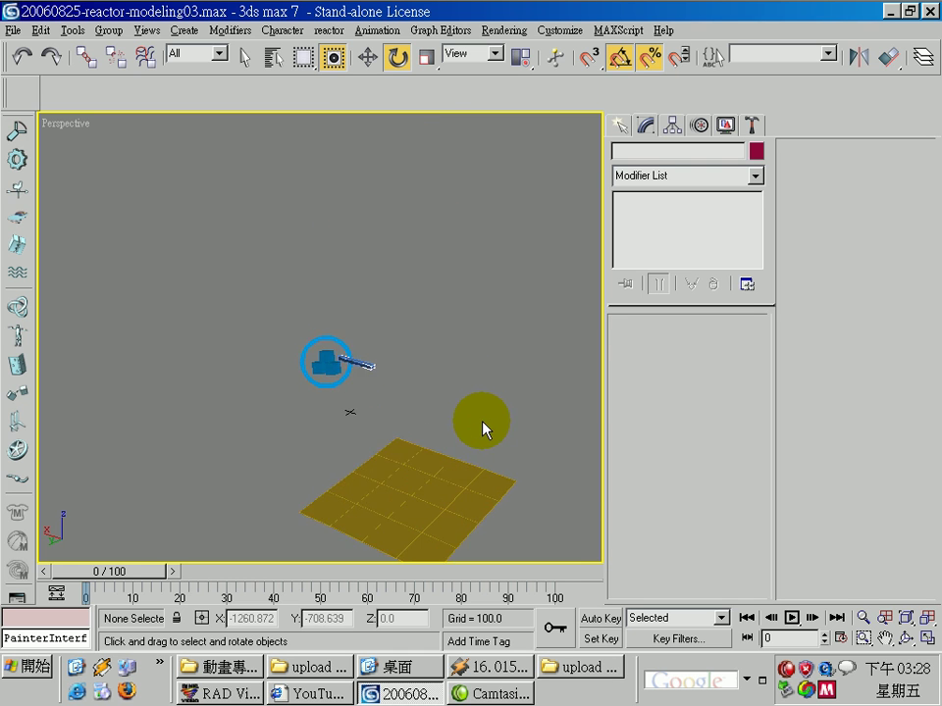
scroll(461, 393, up, 3)
mouse_move(445, 350)
middle_down()
mouse_move(452, 340)
mouse_move(497, 357)
middle_up()
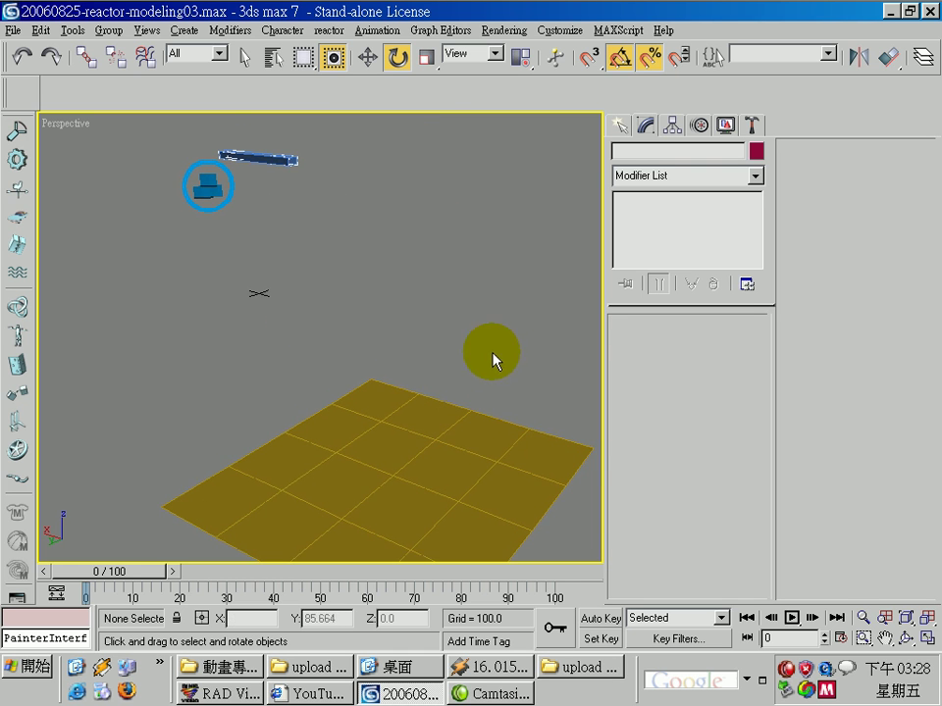
- Try reactor's Preview in Window, dismiss the Detected Errors report, and select Group01
click(752, 126)
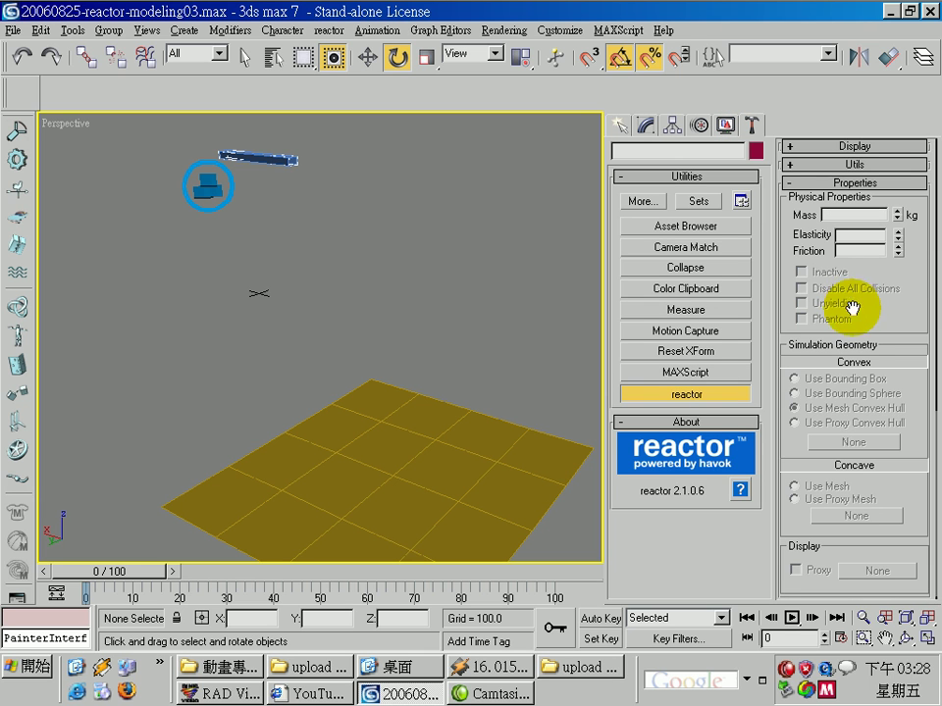
drag(925, 321, 904, 683)
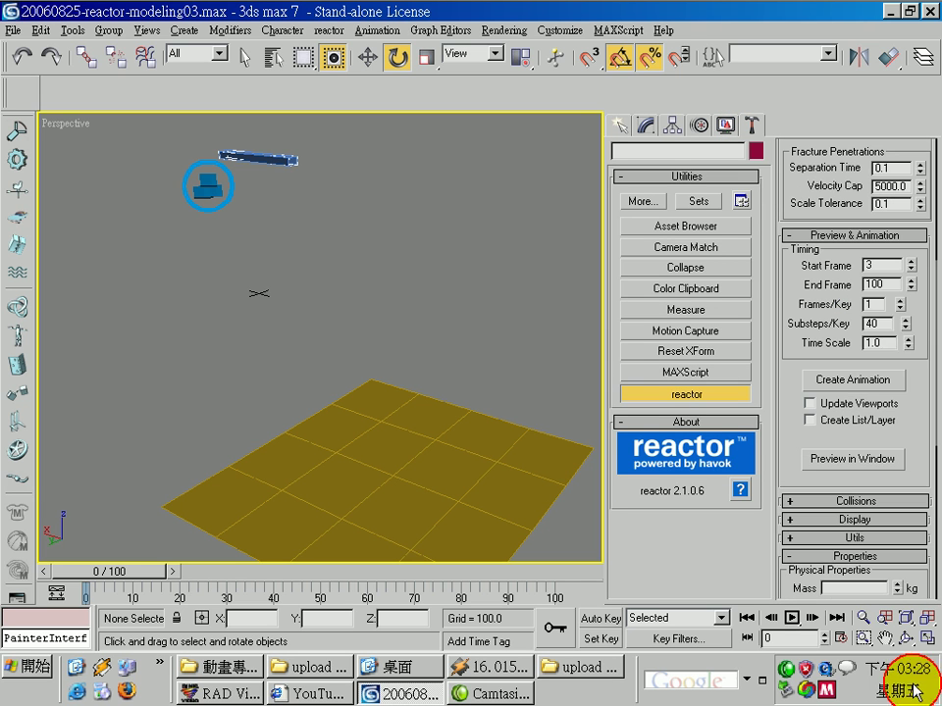
click(853, 459)
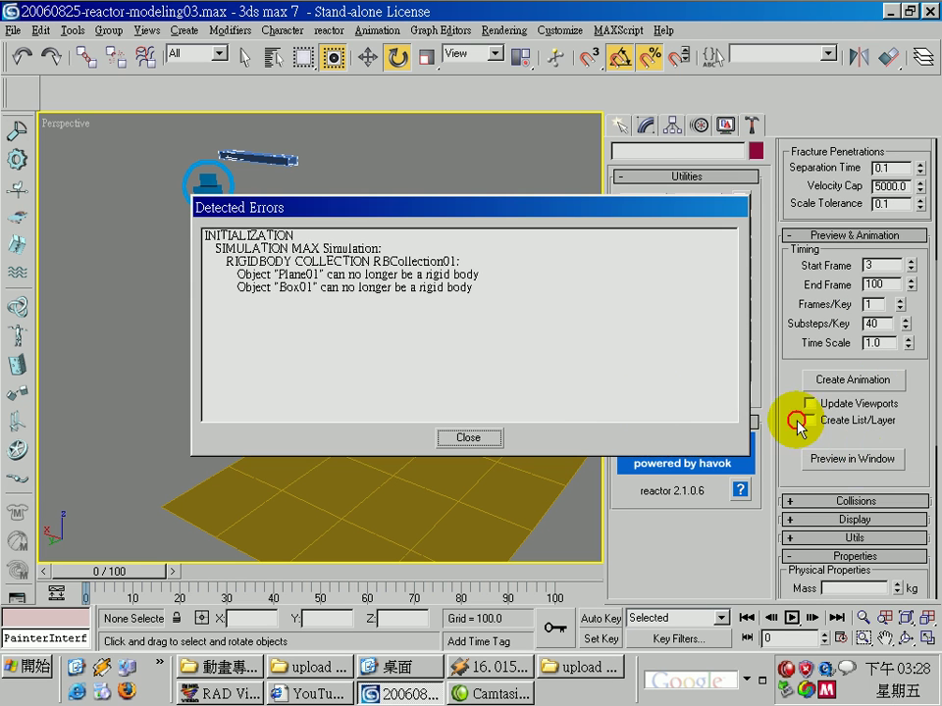
click(467, 436)
click(207, 188)
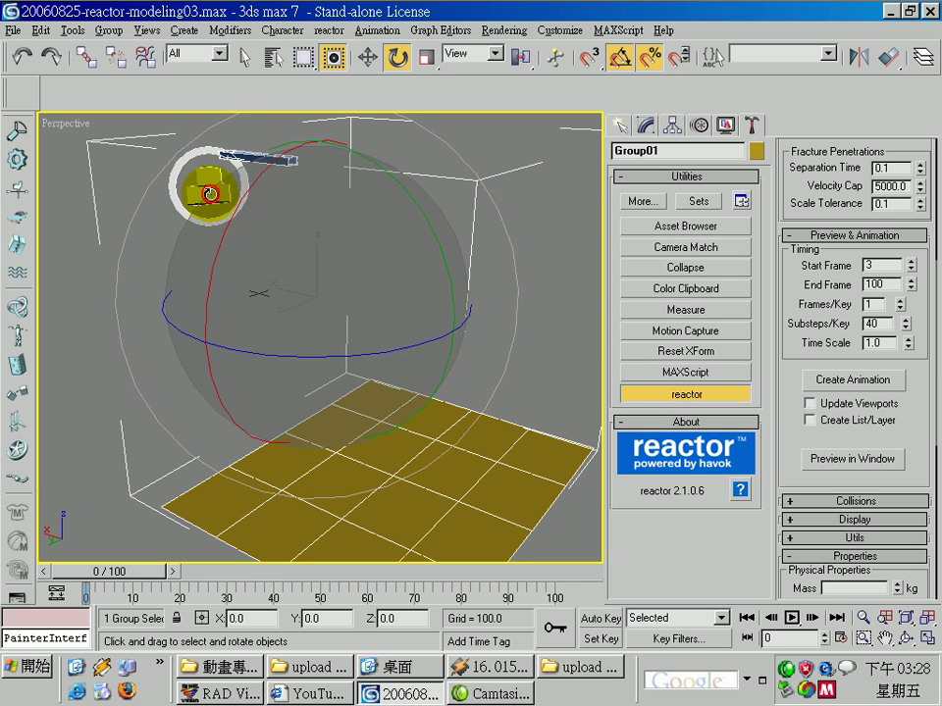
- Ungroup Group01, then play the reactor window preview with P and close it
click(109, 31)
click(124, 63)
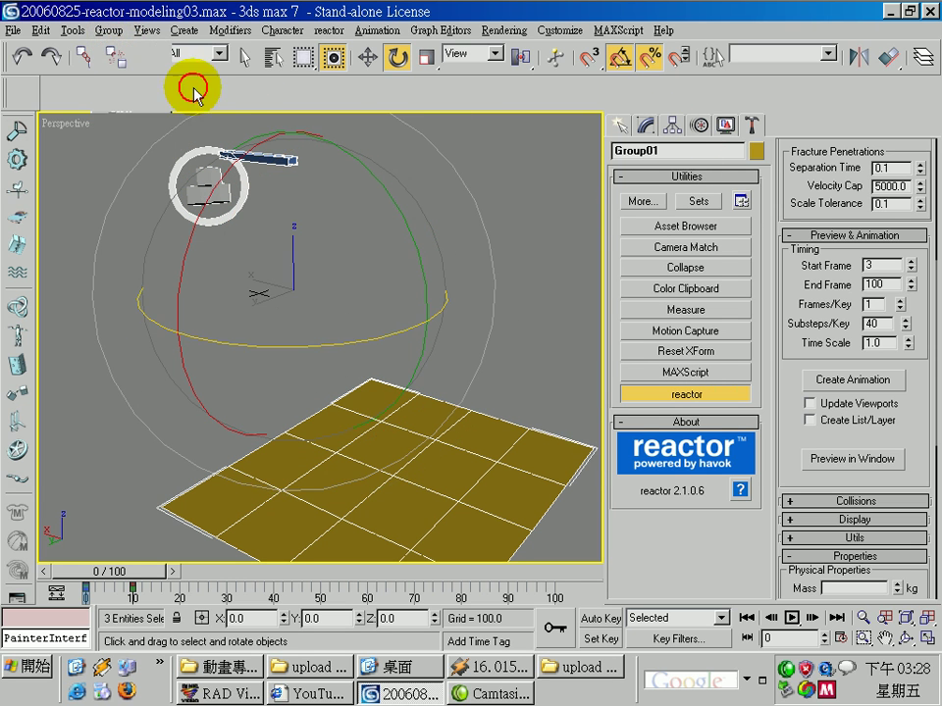
click(874, 461)
click(220, 439)
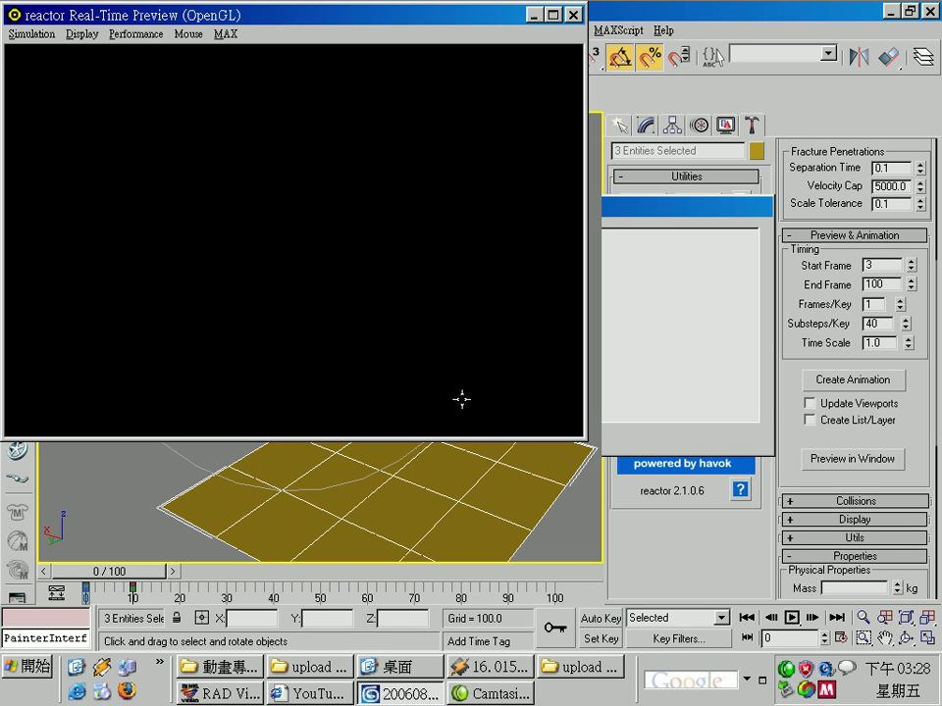
key(p)
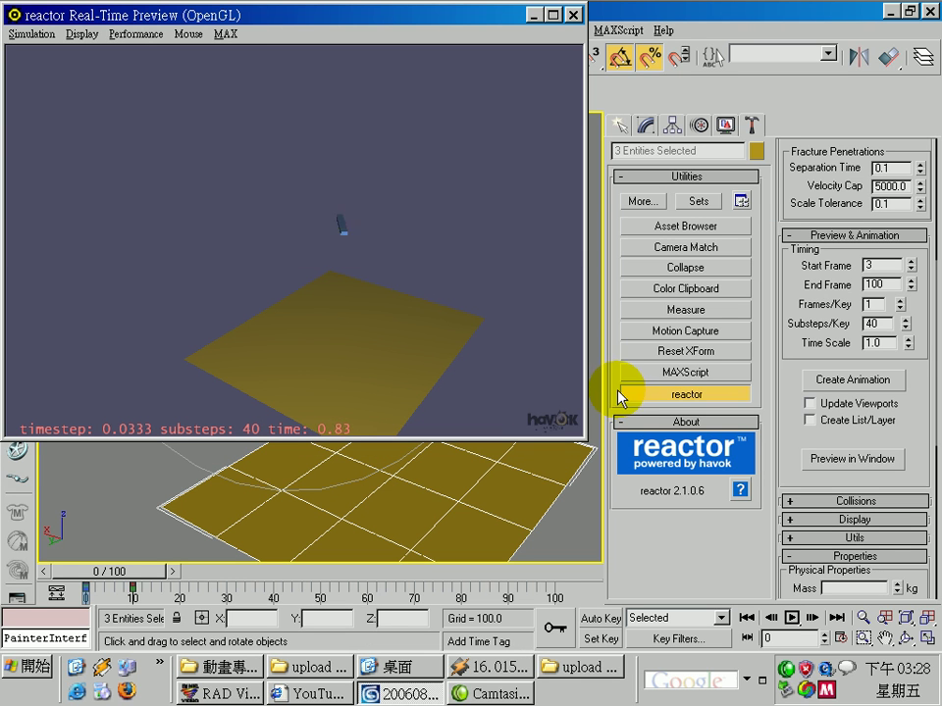
click(573, 16)
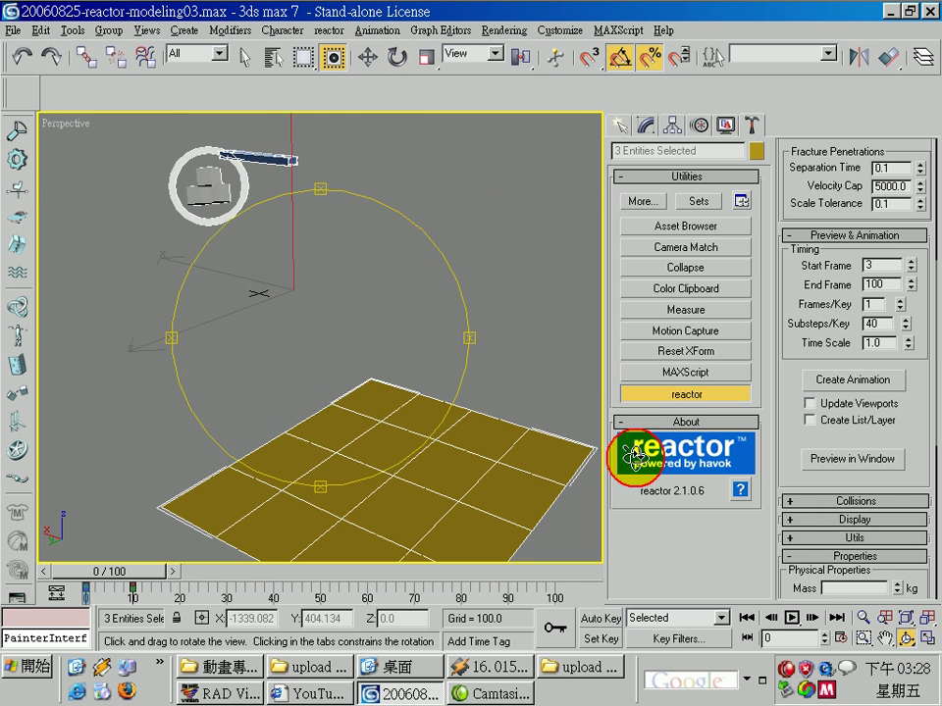
- Set reactor's Start Frame to 3 and run Create Animation to bake keys through frame 100
drag(469, 338, 368, 357)
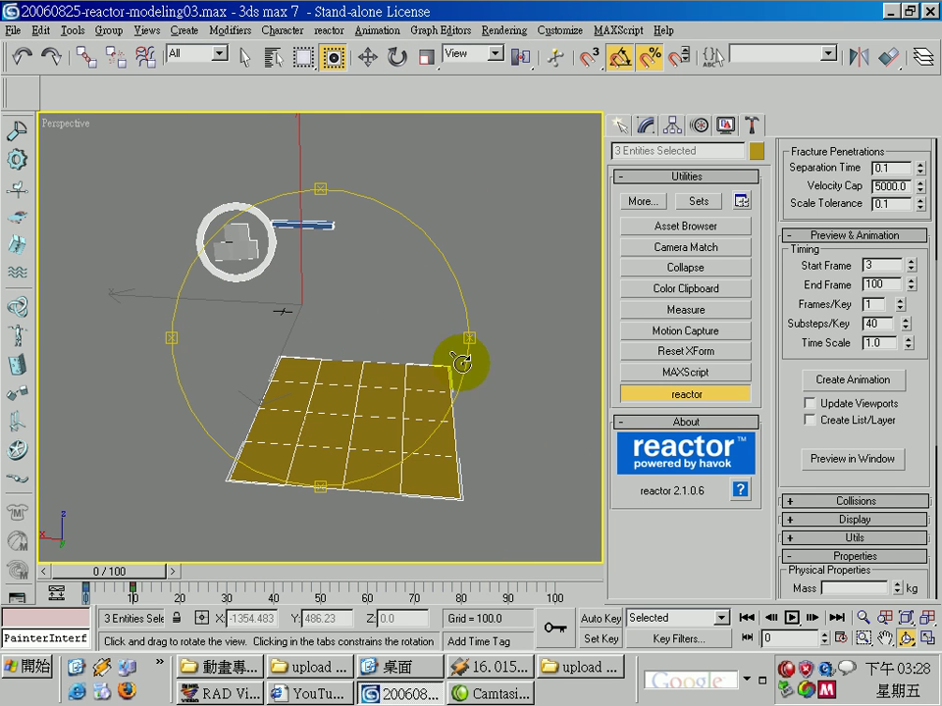
click(868, 385)
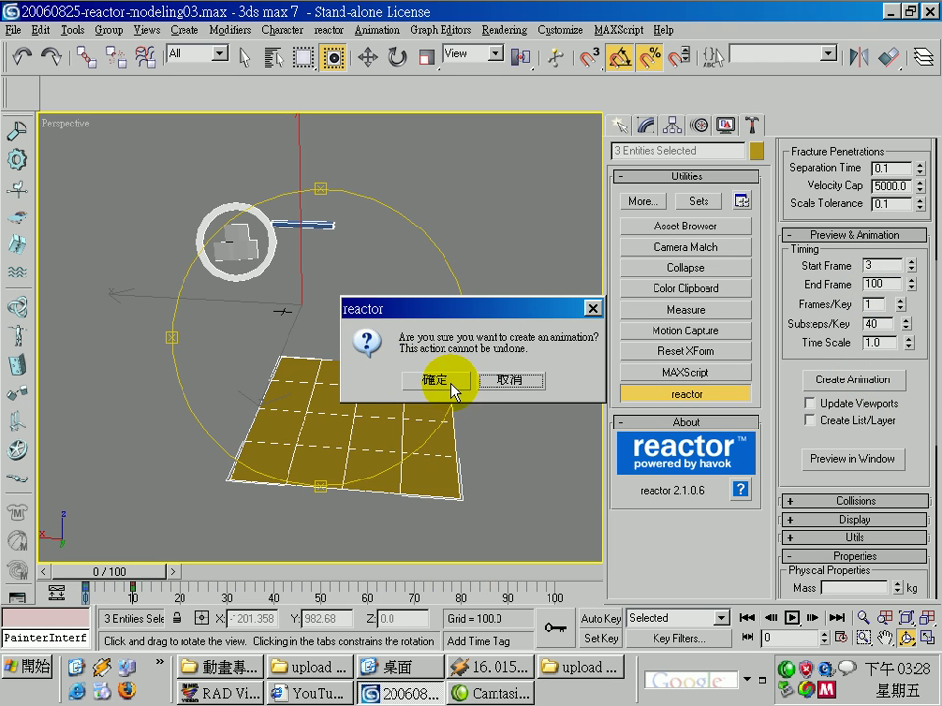
click(528, 377)
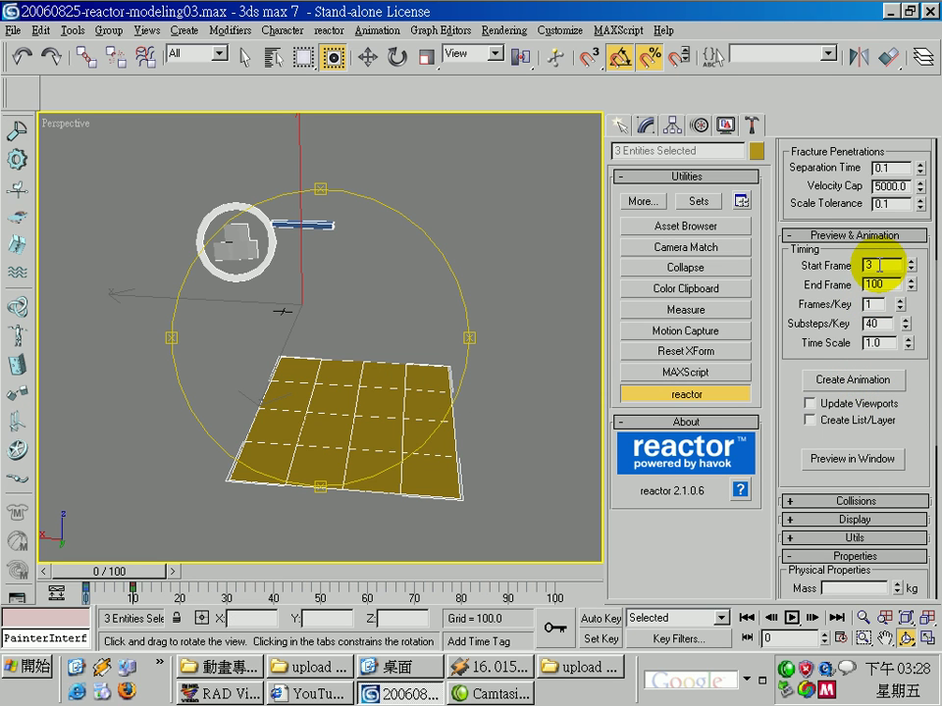
text(3)
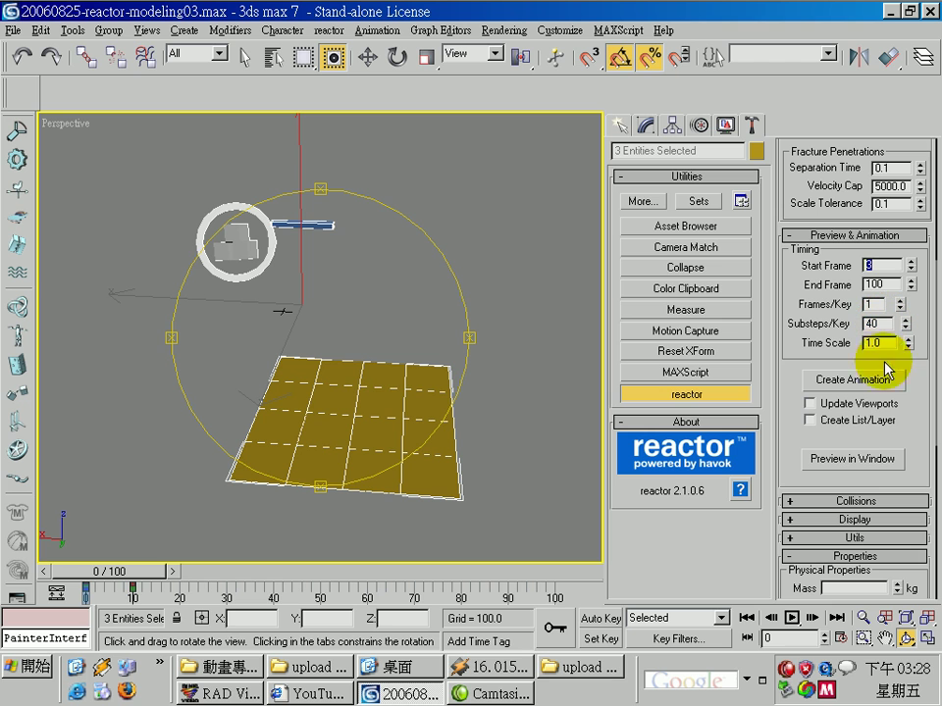
click(859, 382)
click(426, 385)
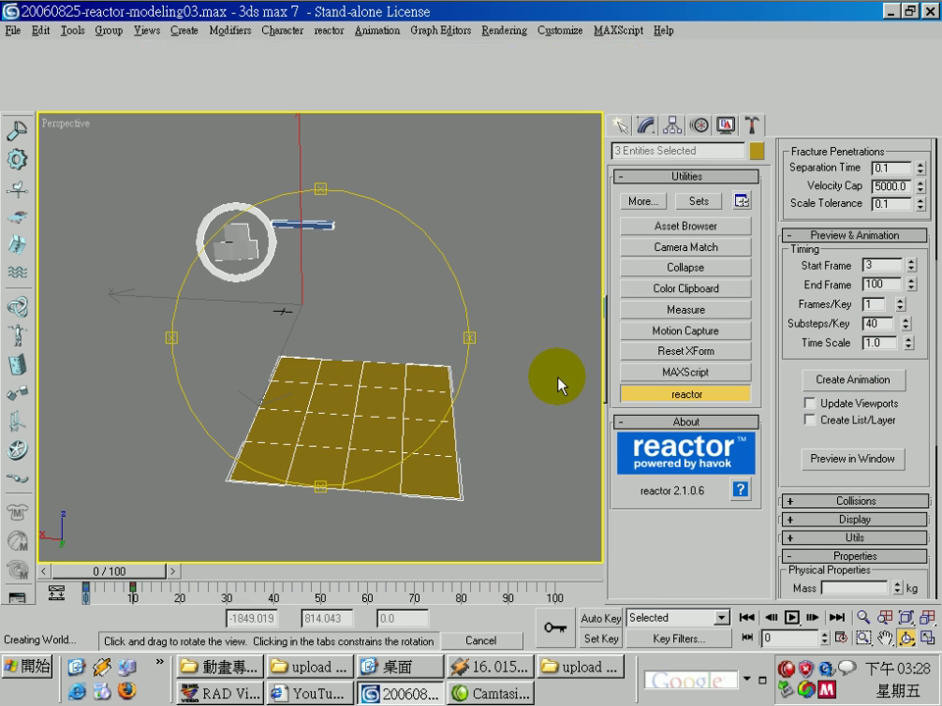
click(220, 438)
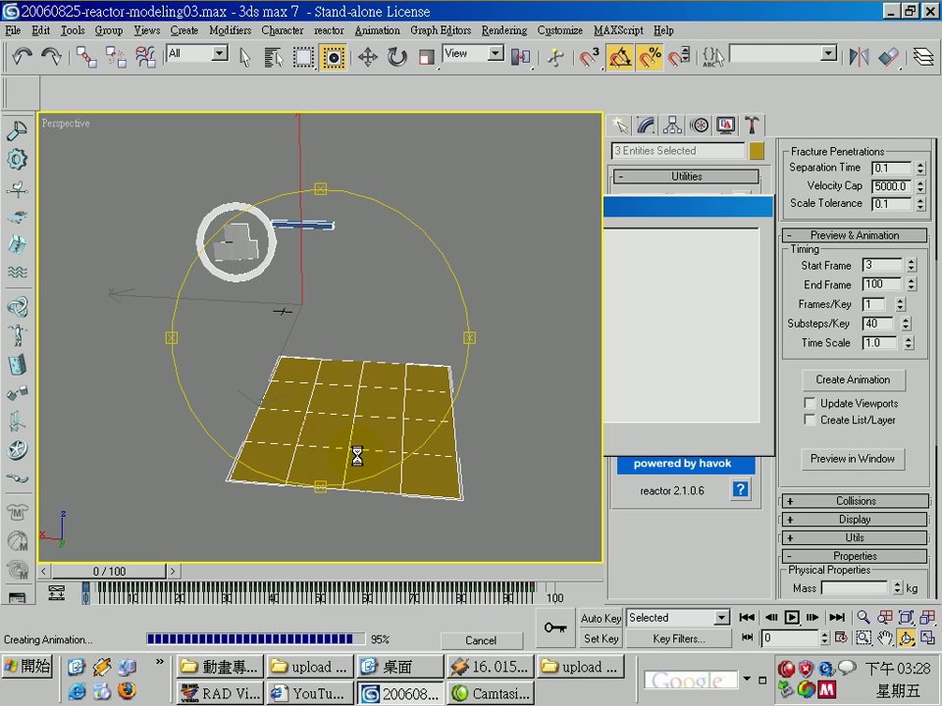
drag(379, 295, 381, 297)
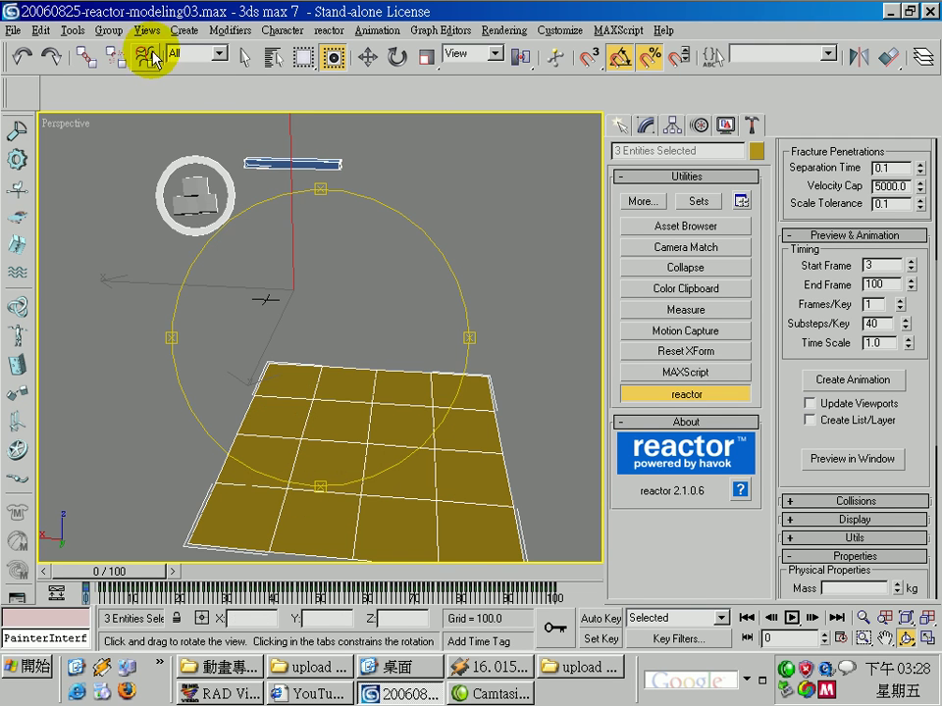
- Select Box01 and configure a Snapshot over frames 0 to 80 with 50 mesh copies
click(244, 57)
click(333, 163)
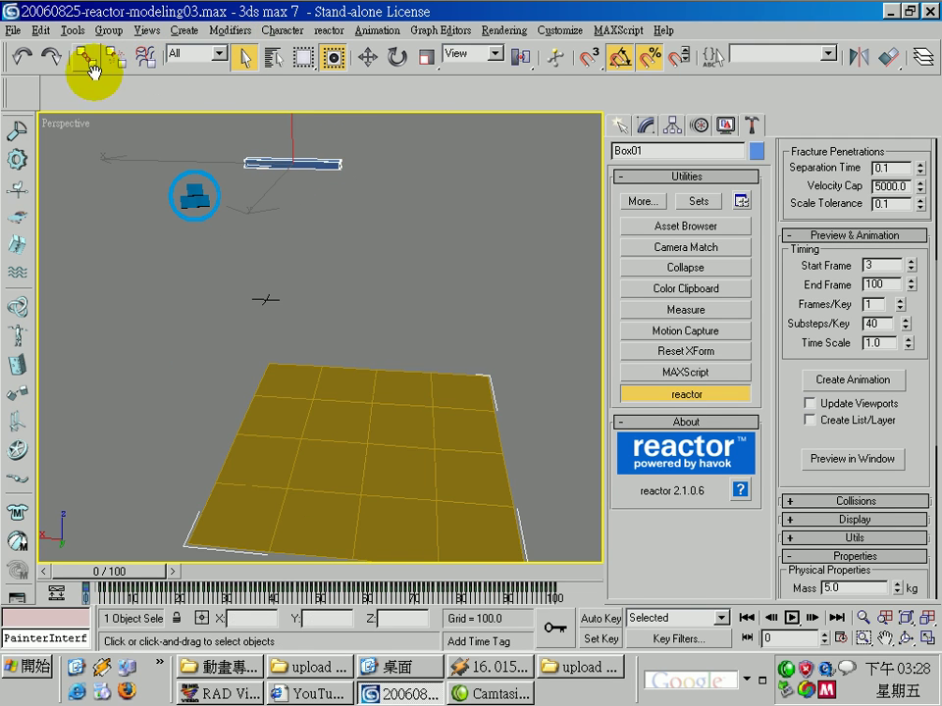
click(72, 30)
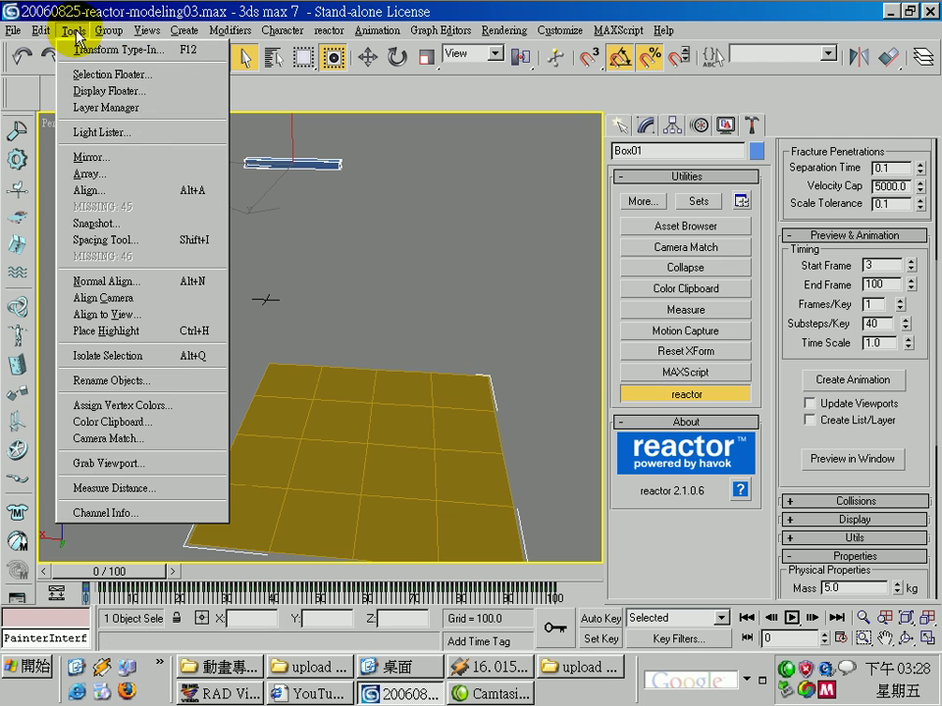
click(148, 224)
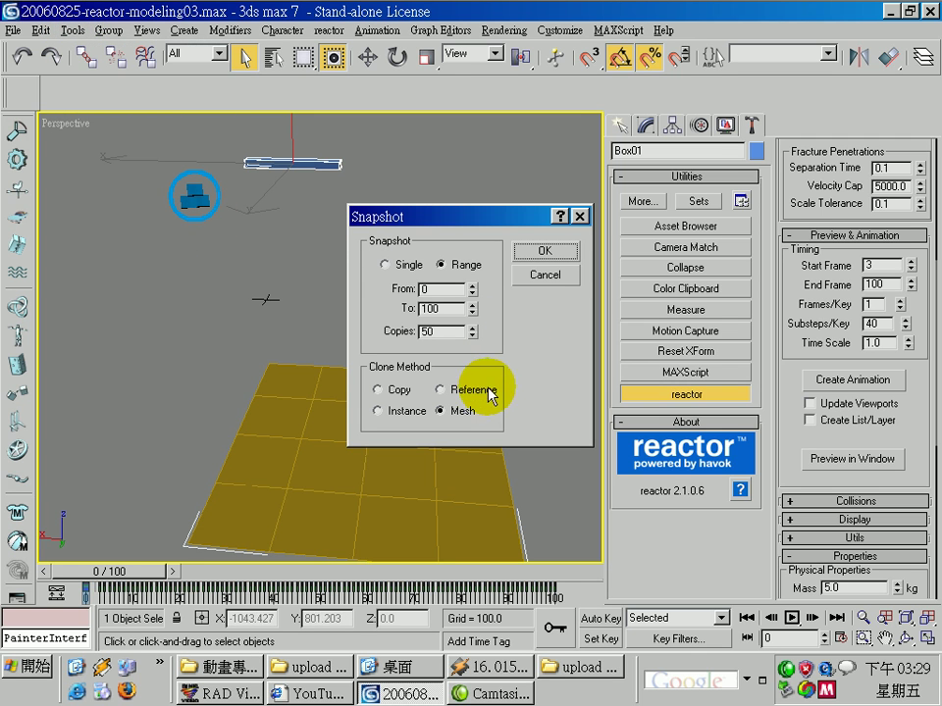
click(443, 307)
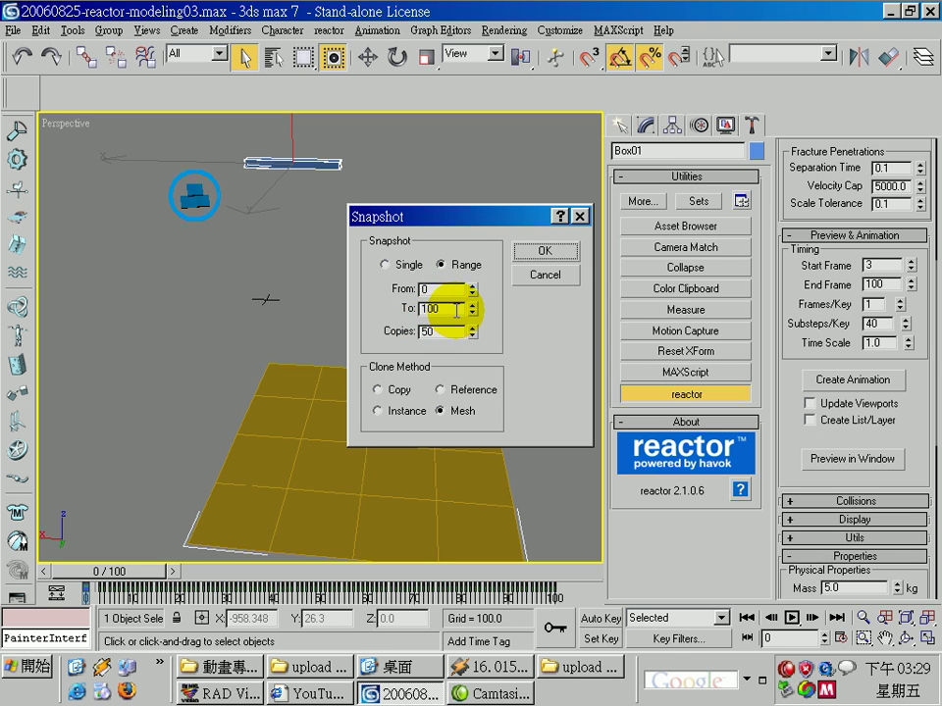
double_click(453, 305)
text(80)
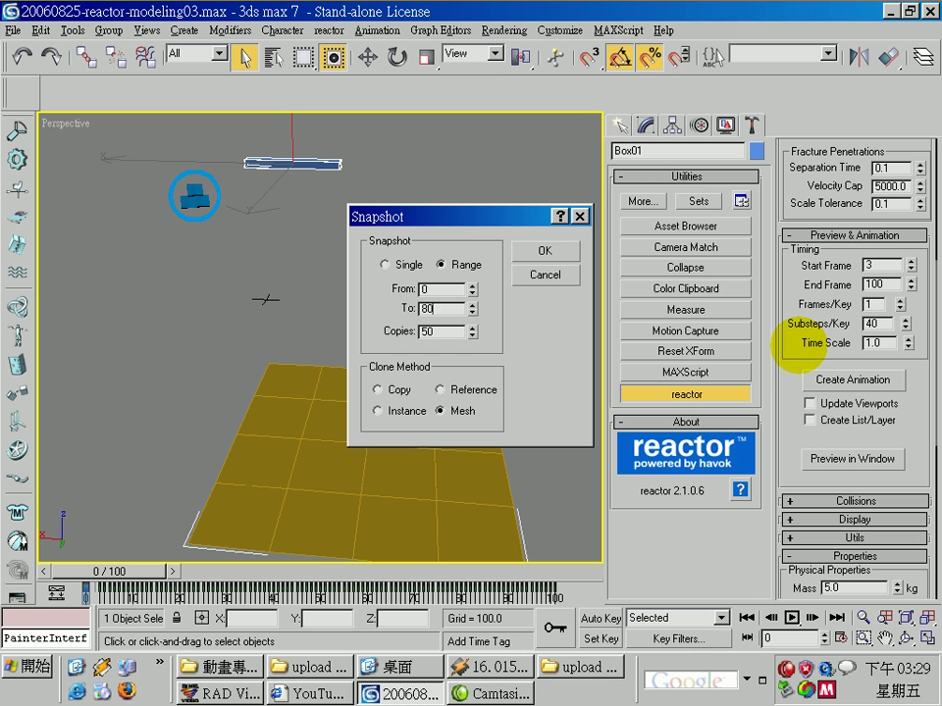
- Confirm the 50-copy mesh snapshot and orbit the Perspective view around the spiral
click(545, 252)
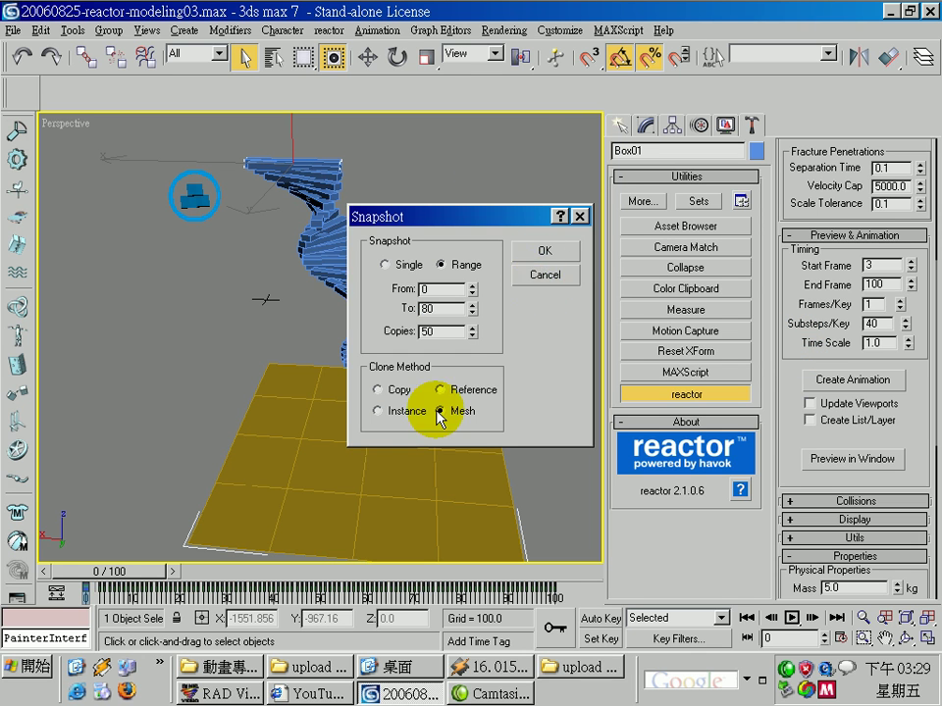
click(905, 639)
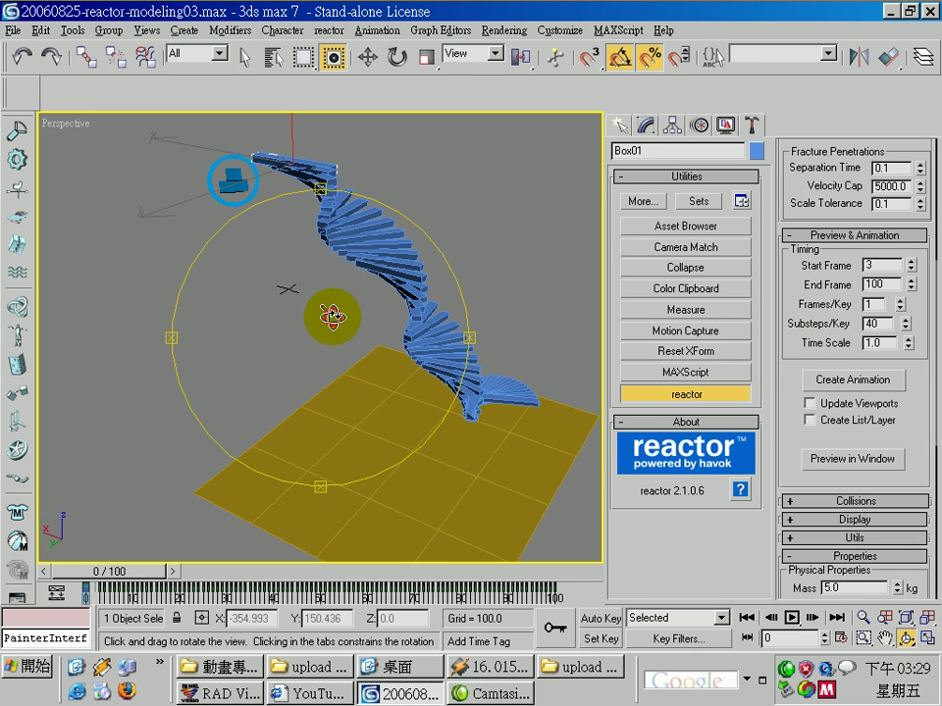
mouse_move(330, 313)
mouse_down()
mouse_move(346, 345)
mouse_move(325, 367)
mouse_up()
mouse_move(378, 338)
mouse_down()
mouse_move(422, 367)
mouse_move(452, 368)
mouse_move(340, 393)
mouse_move(376, 389)
mouse_move(383, 377)
mouse_up()
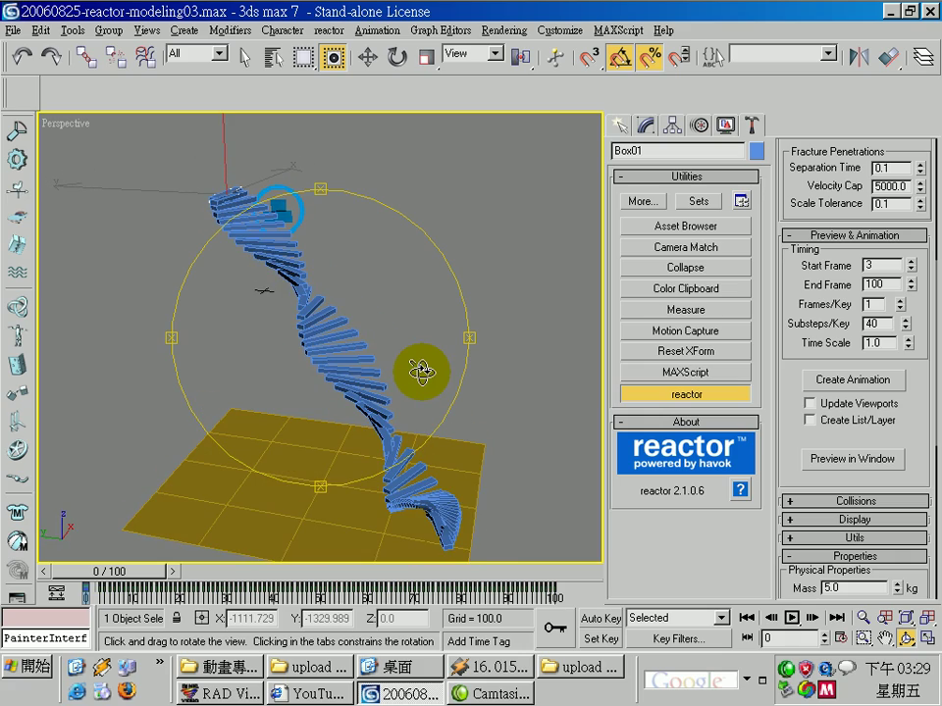